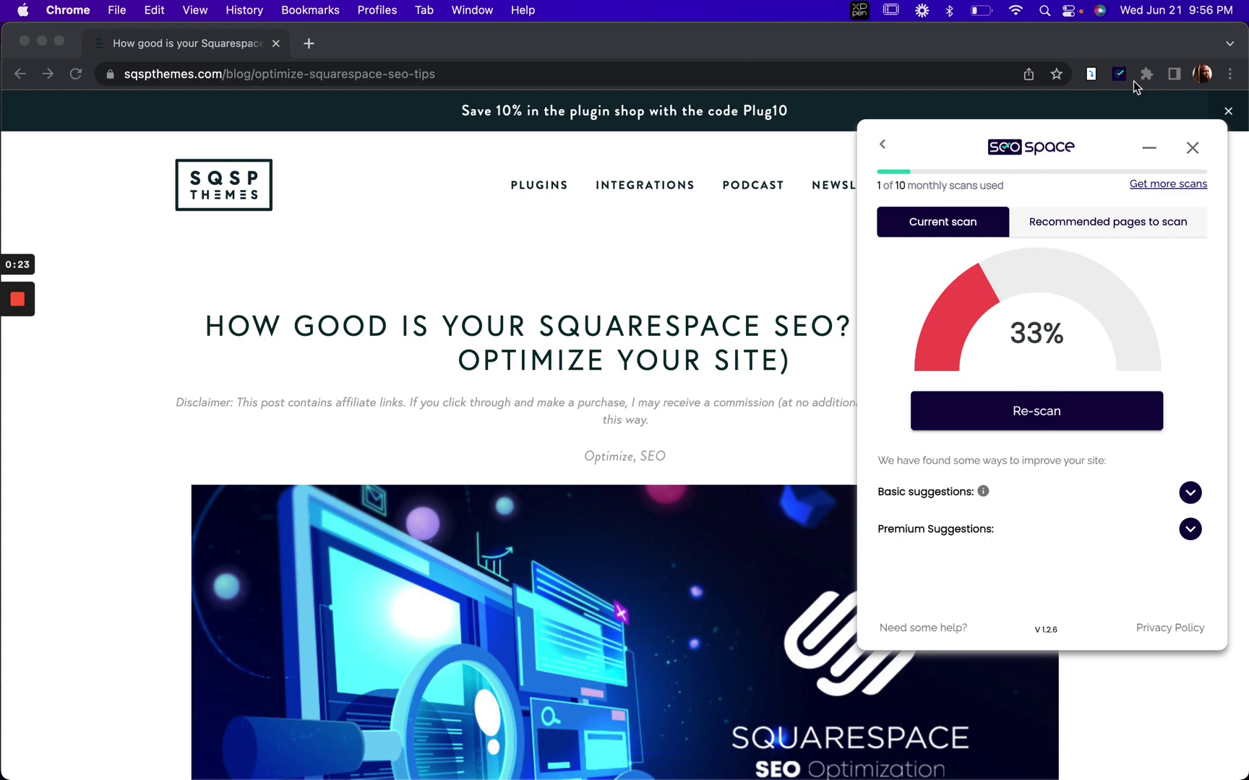
- Open the SEOSpace dashboard and show the page scans recorded for sqspthemes.com
left_click(1118, 74)
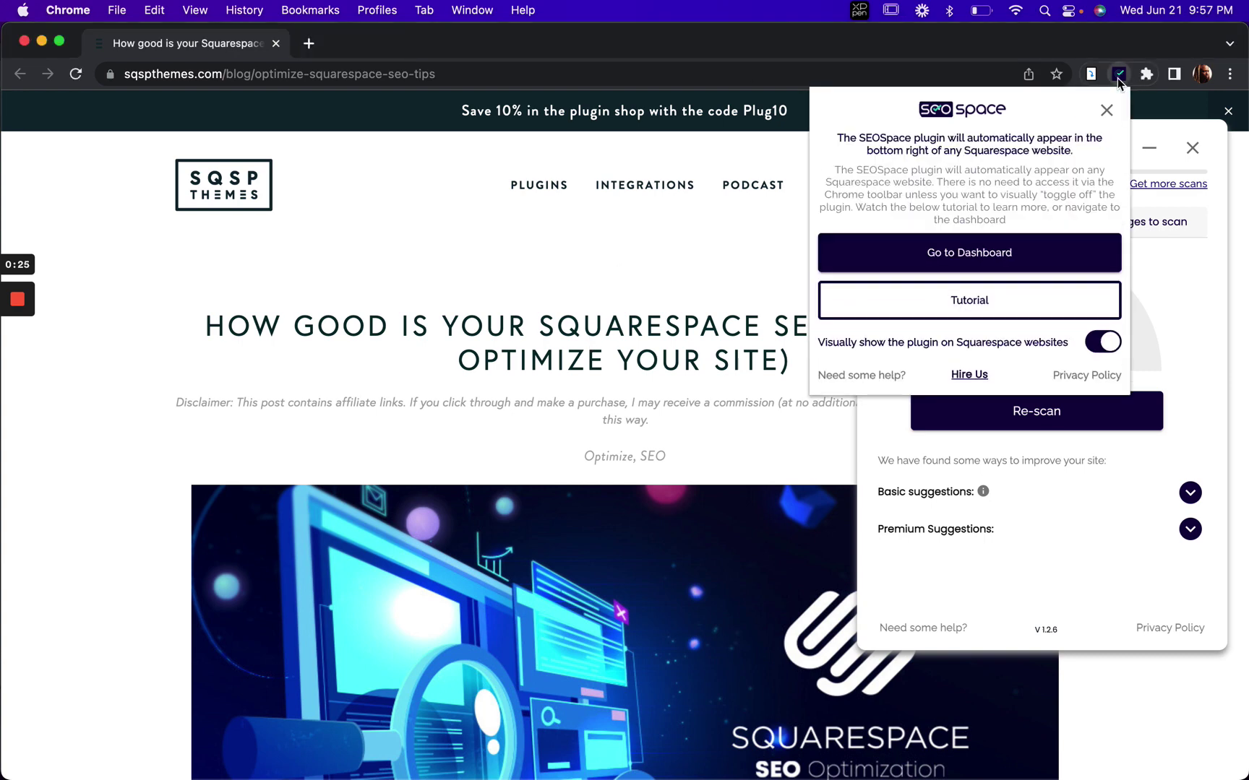
left_click(925, 254)
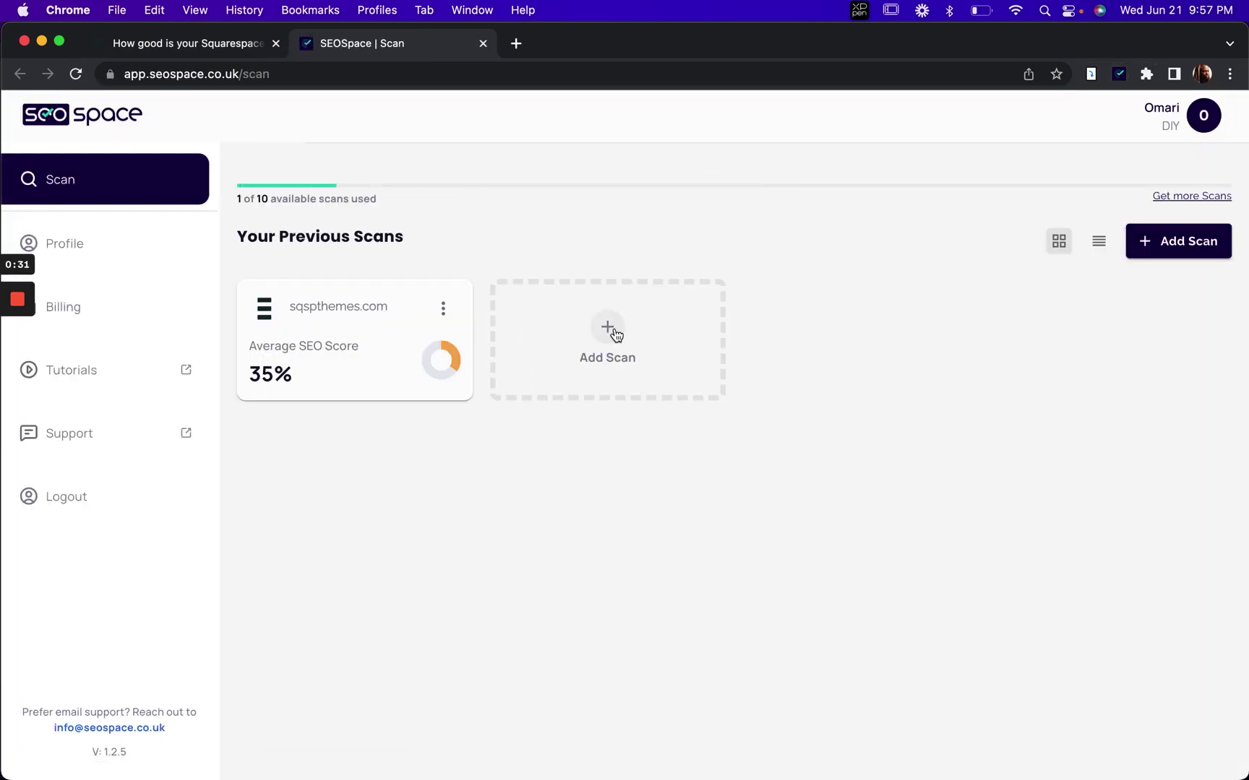
left_click(338, 364)
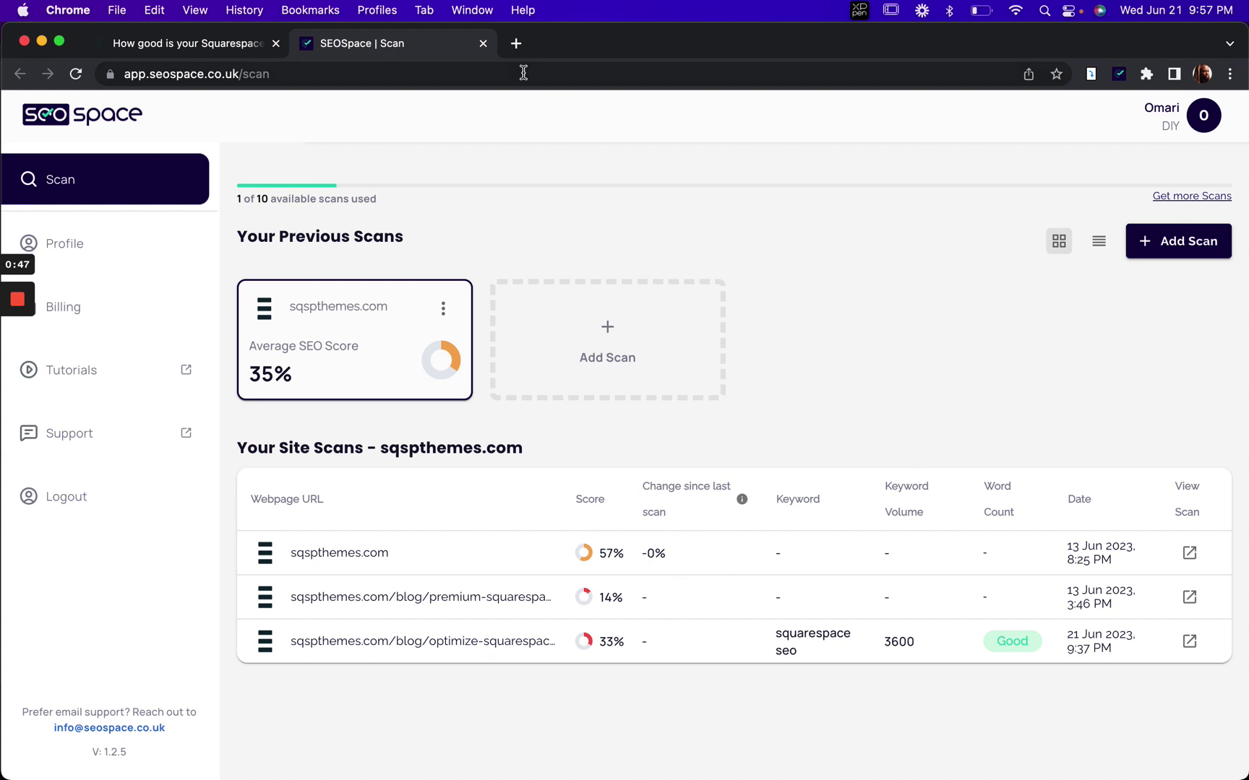
- Return to the blog post and expand the scan's premium suggestions to review the keyword, target country and suggestion categories
left_click(168, 48)
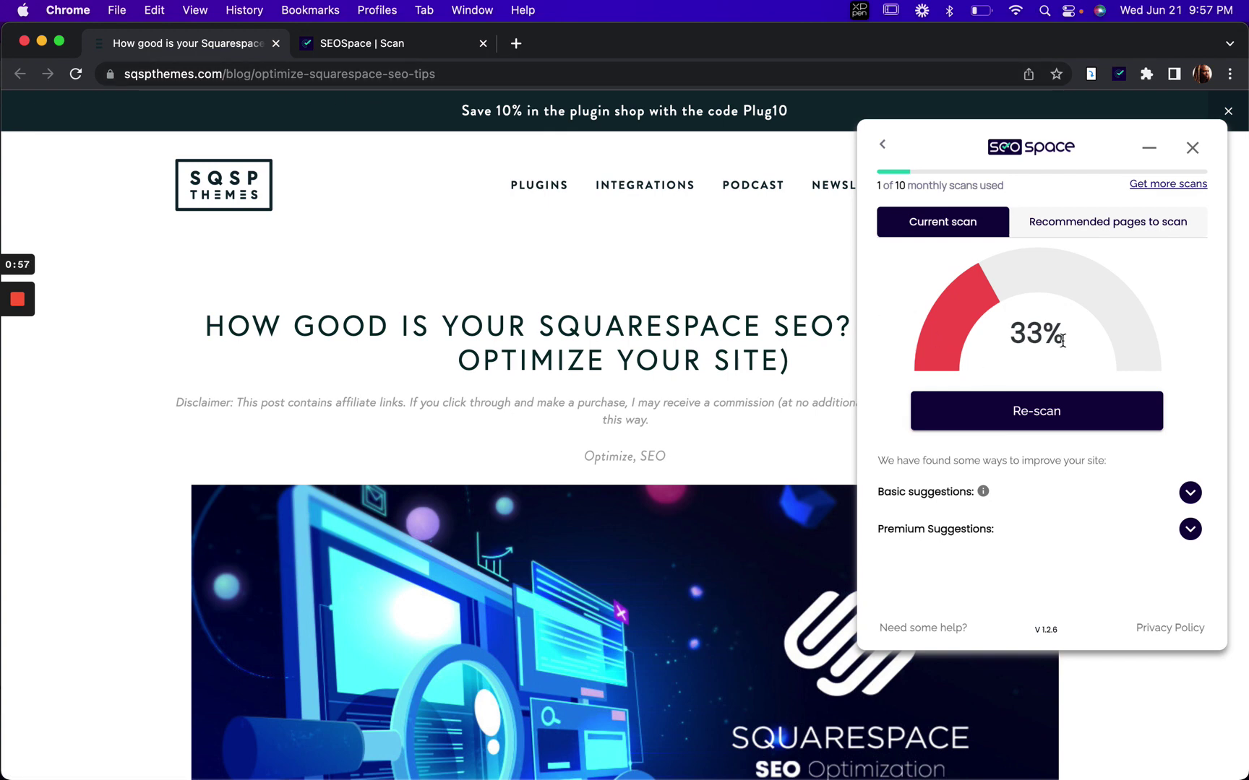
left_click(1188, 530)
scroll(1074, 512, "down", 3)
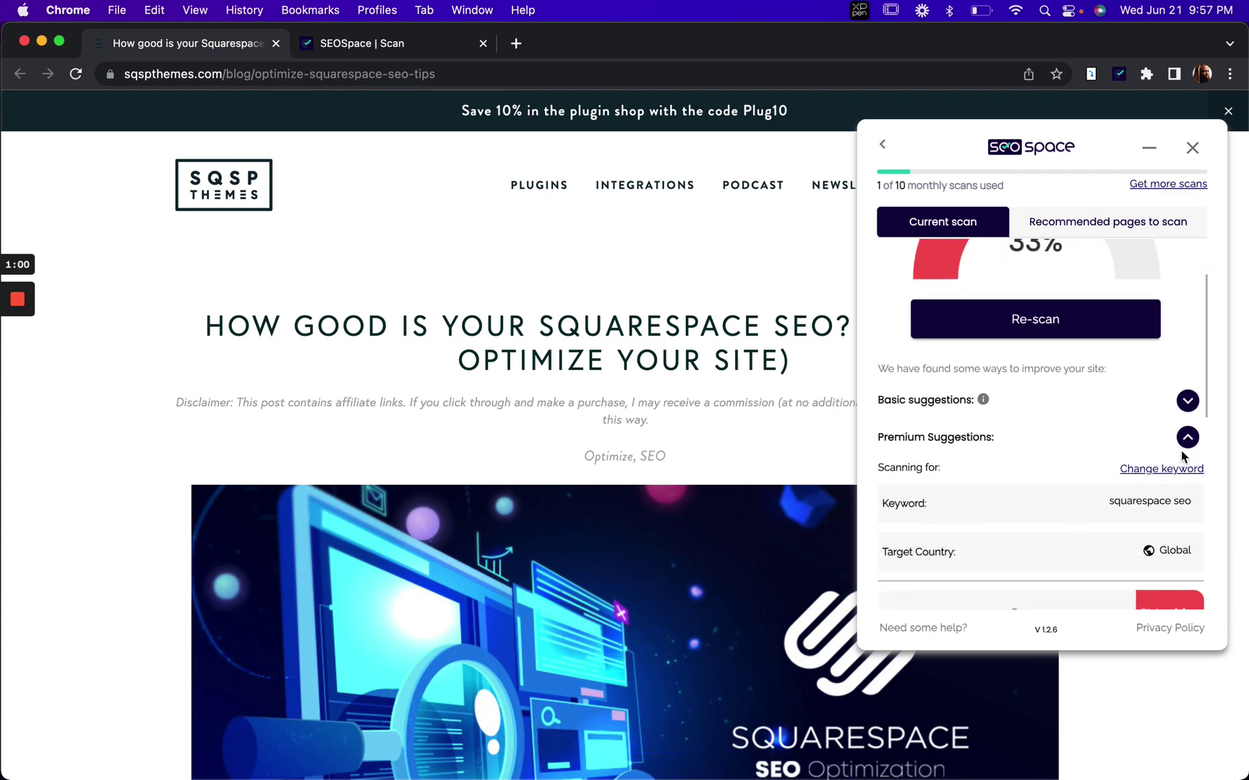
scroll(1094, 502, "down", 2)
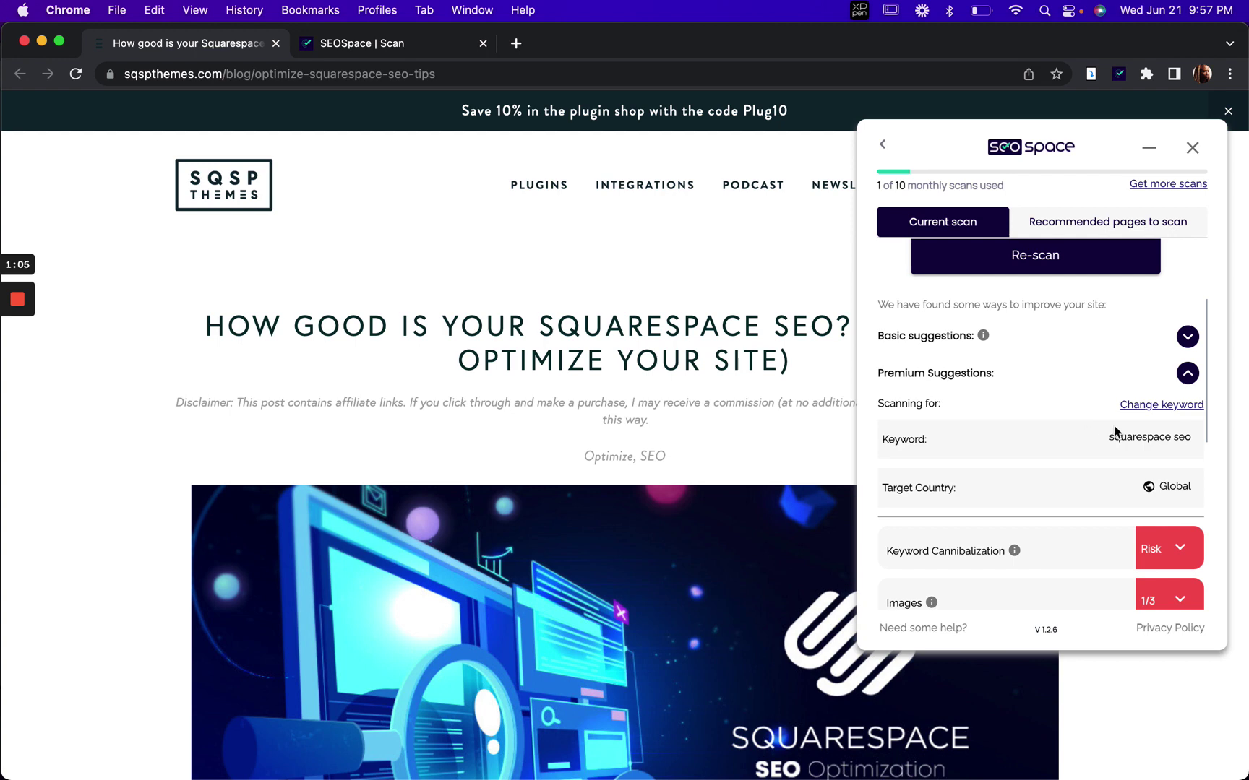
left_click_drag(1105, 437, 1213, 441)
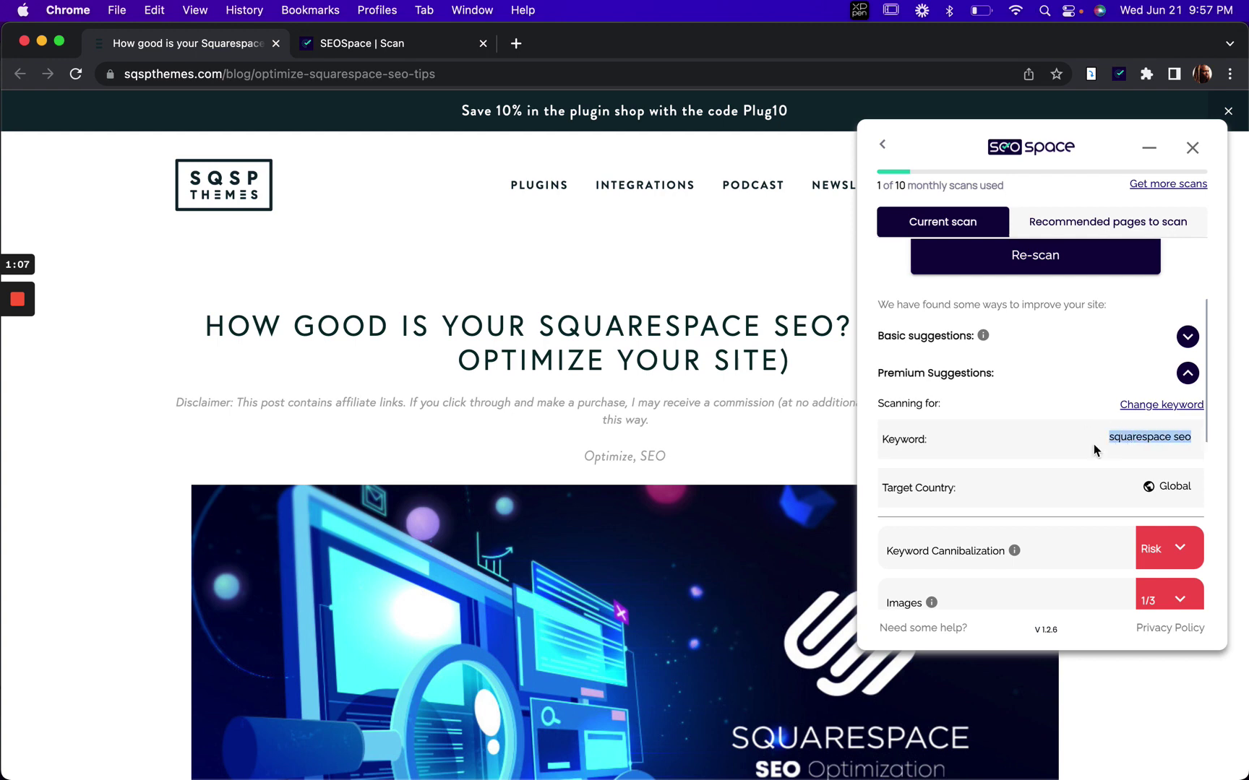
scroll(1093, 444, "down", 3)
scroll(1093, 444, "down", 3)
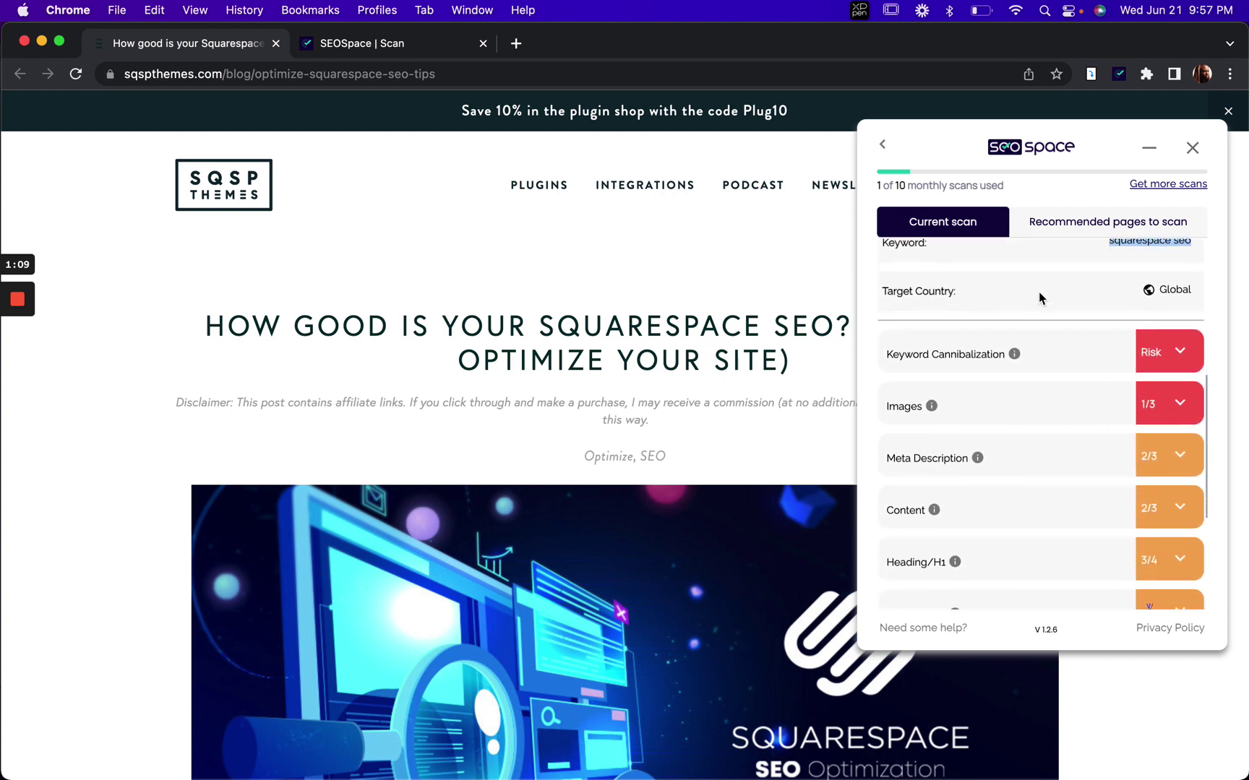
- Read the Keyword Cannibalization suggestion and its list of competing pages, and collapse it again
left_click(1180, 354)
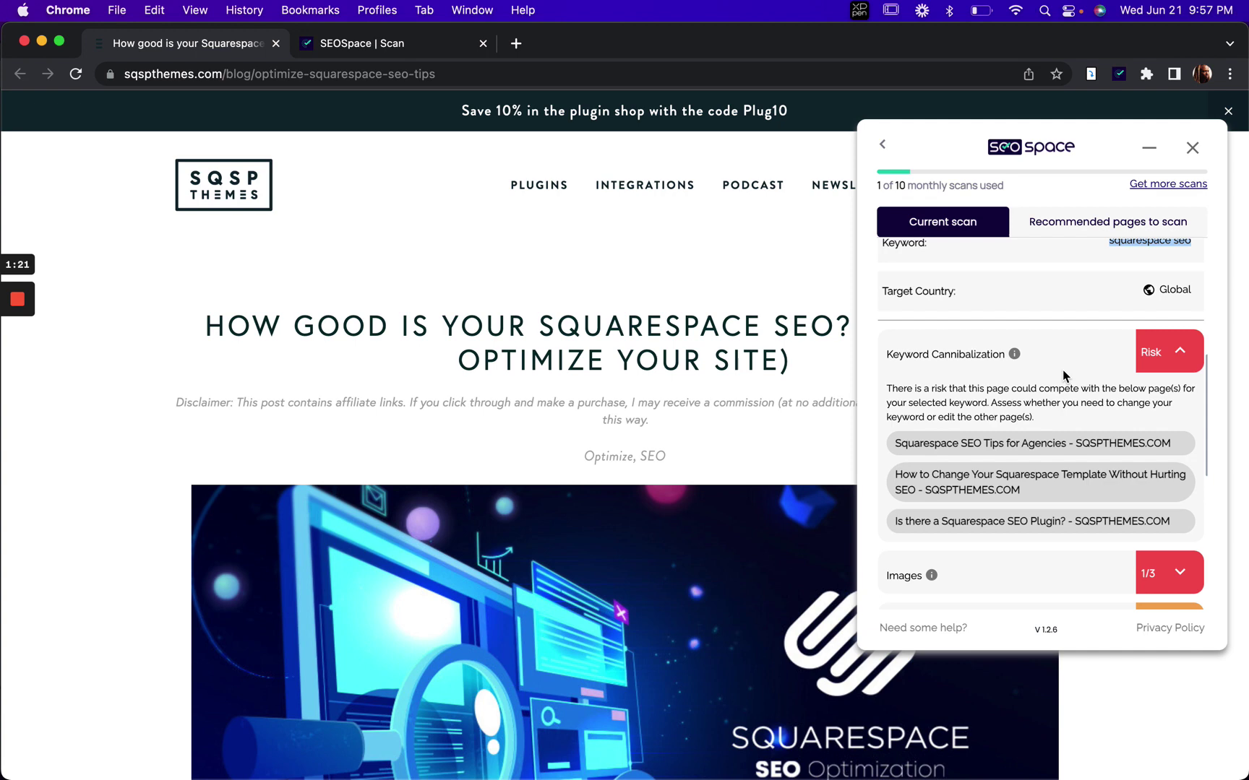
left_click(997, 402)
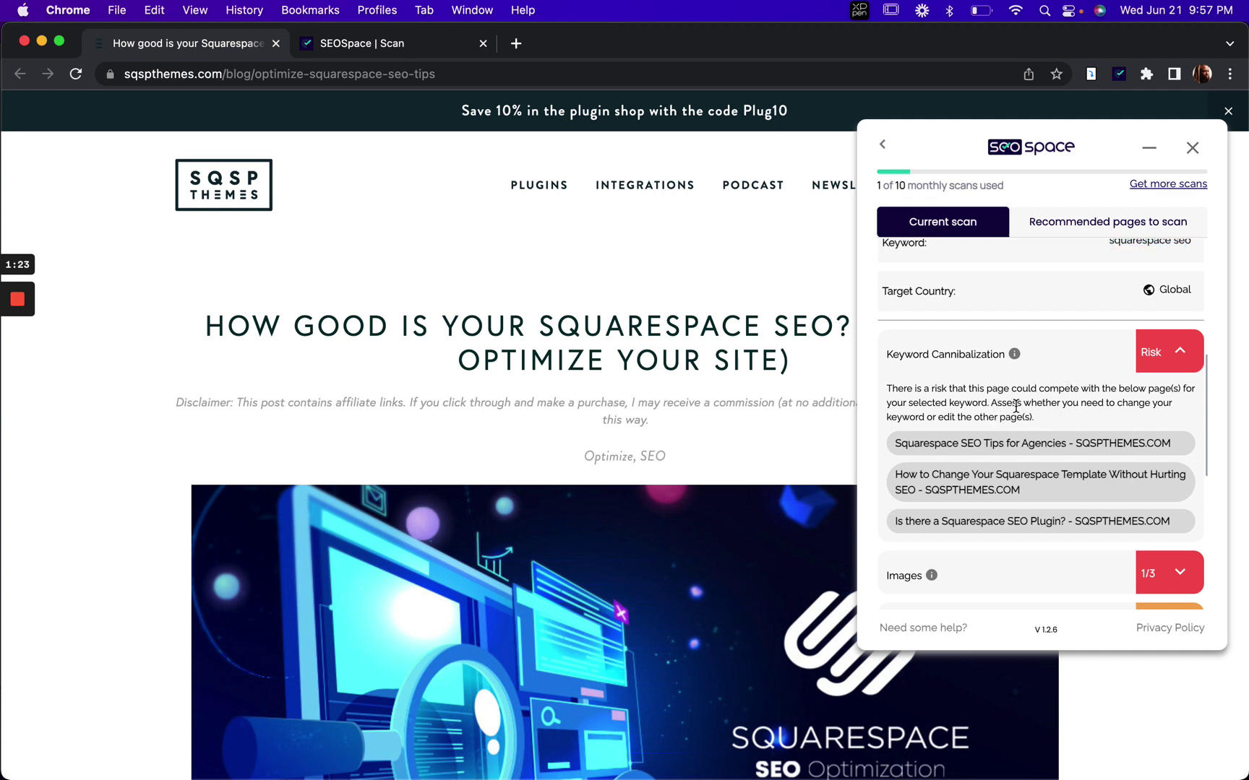
scroll(1084, 402, "down", 1)
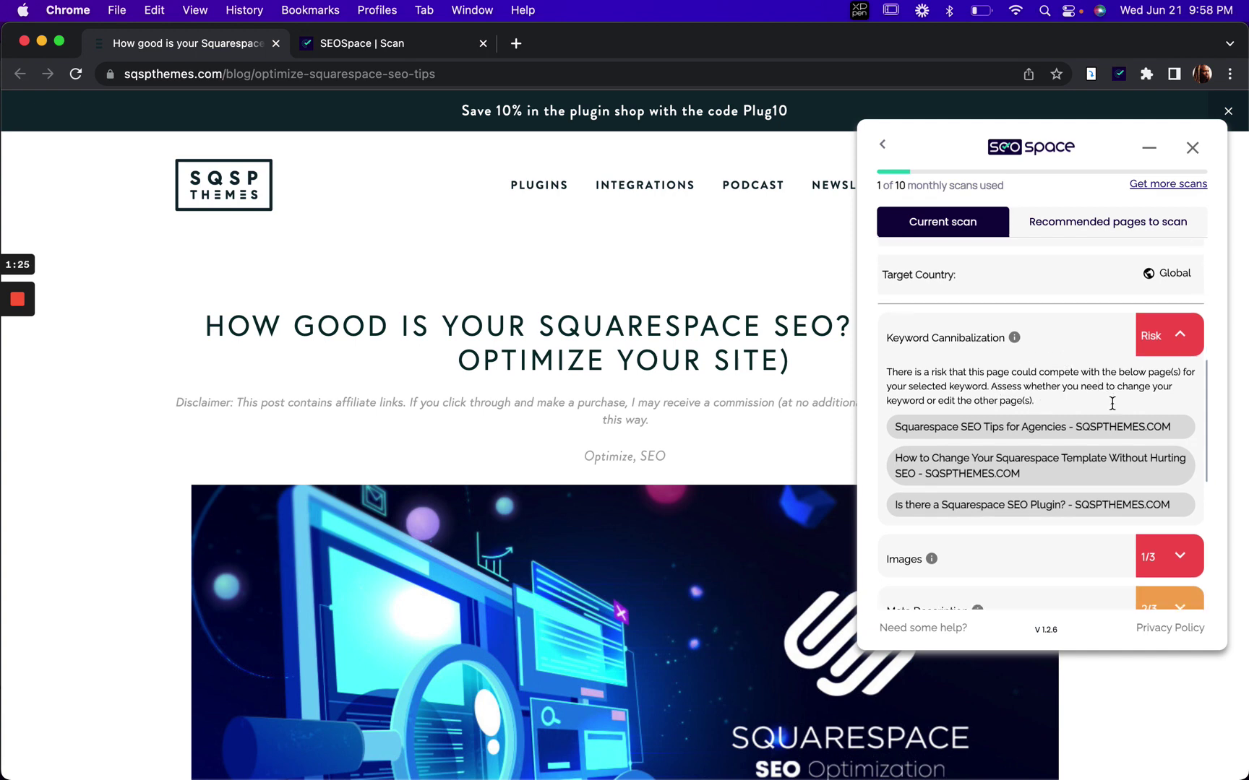
scroll(1069, 402, "down", 2)
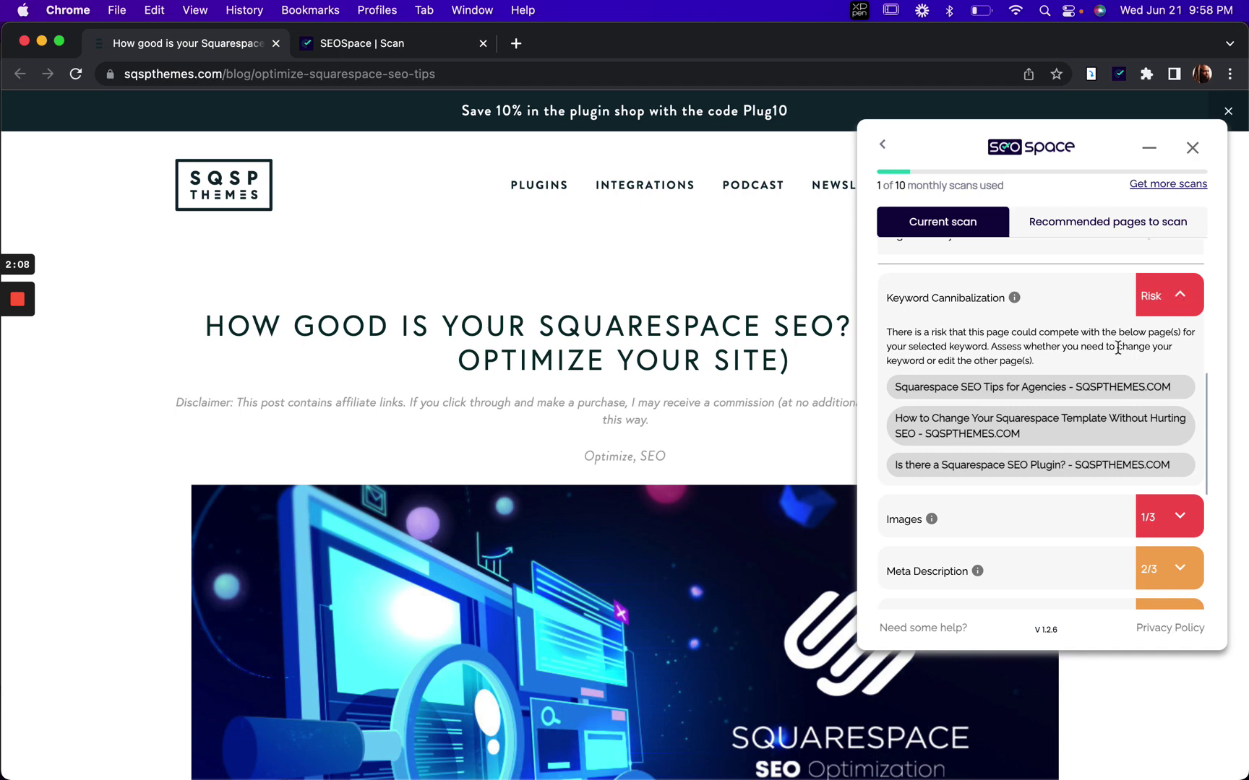
left_click(1160, 295)
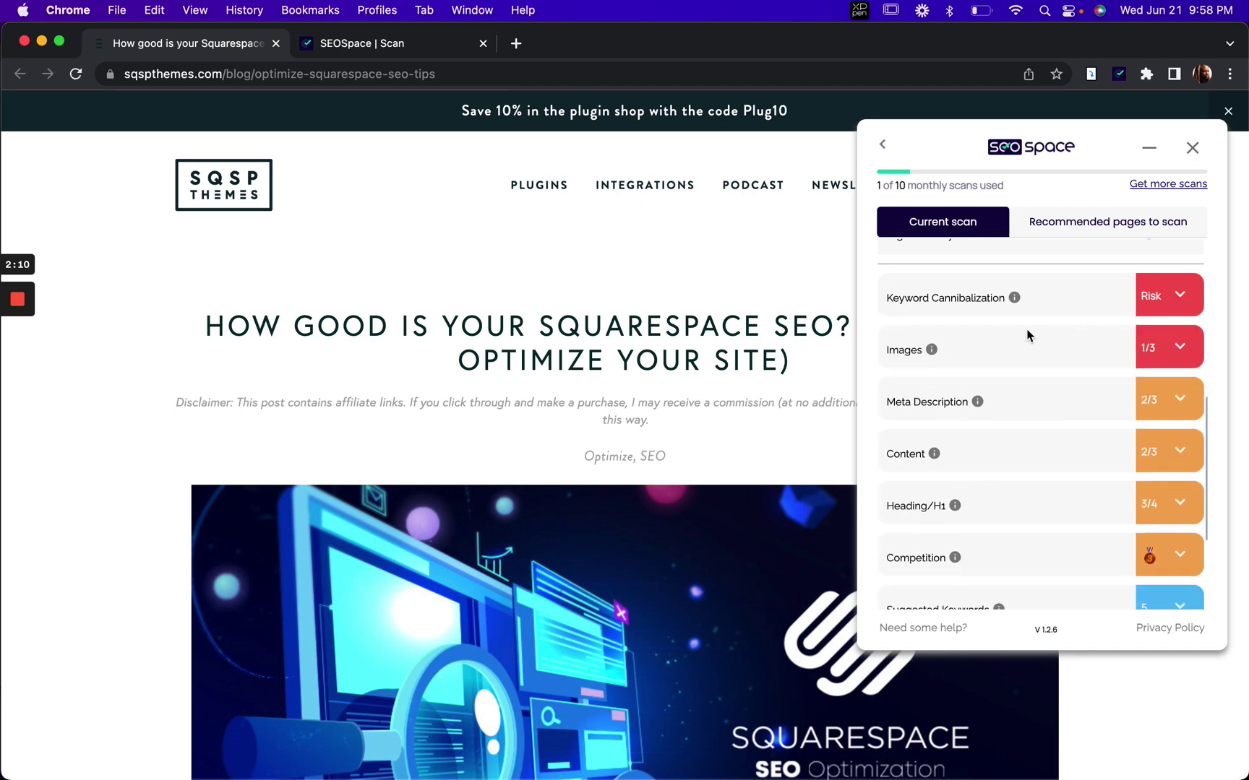
- Review the Images suggestion, locate the first listed oversized image in the blog post, and collapse the suggestion
left_click(1181, 348)
scroll(1074, 391, "down", 1)
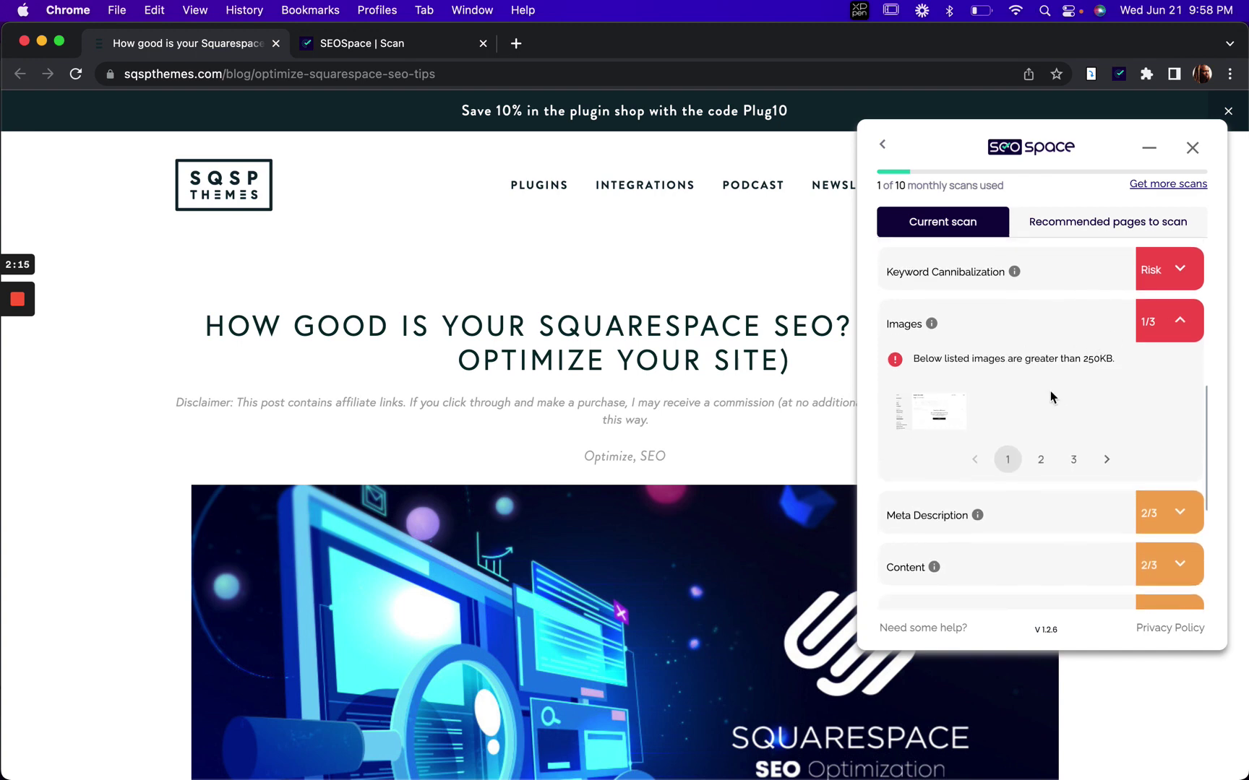
left_click(1043, 459)
left_click(1008, 460)
left_click(938, 411)
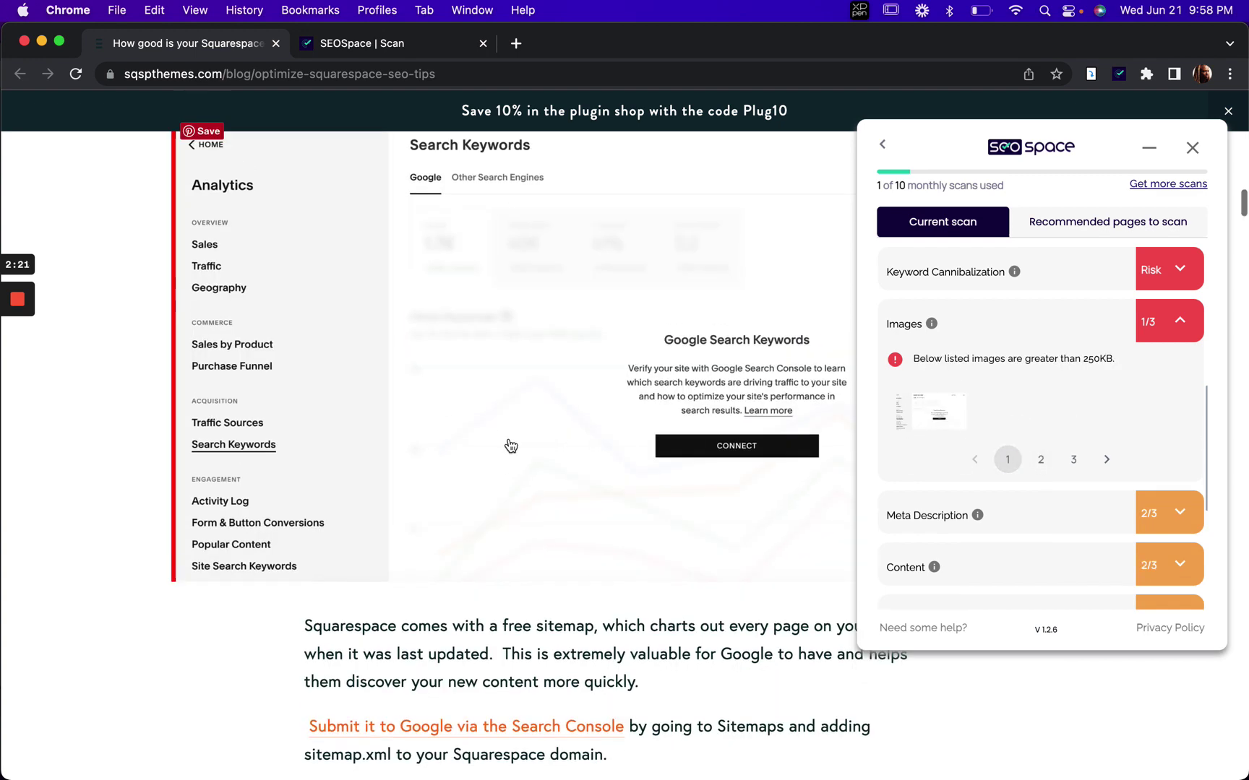
scroll(511, 446, "up", 5)
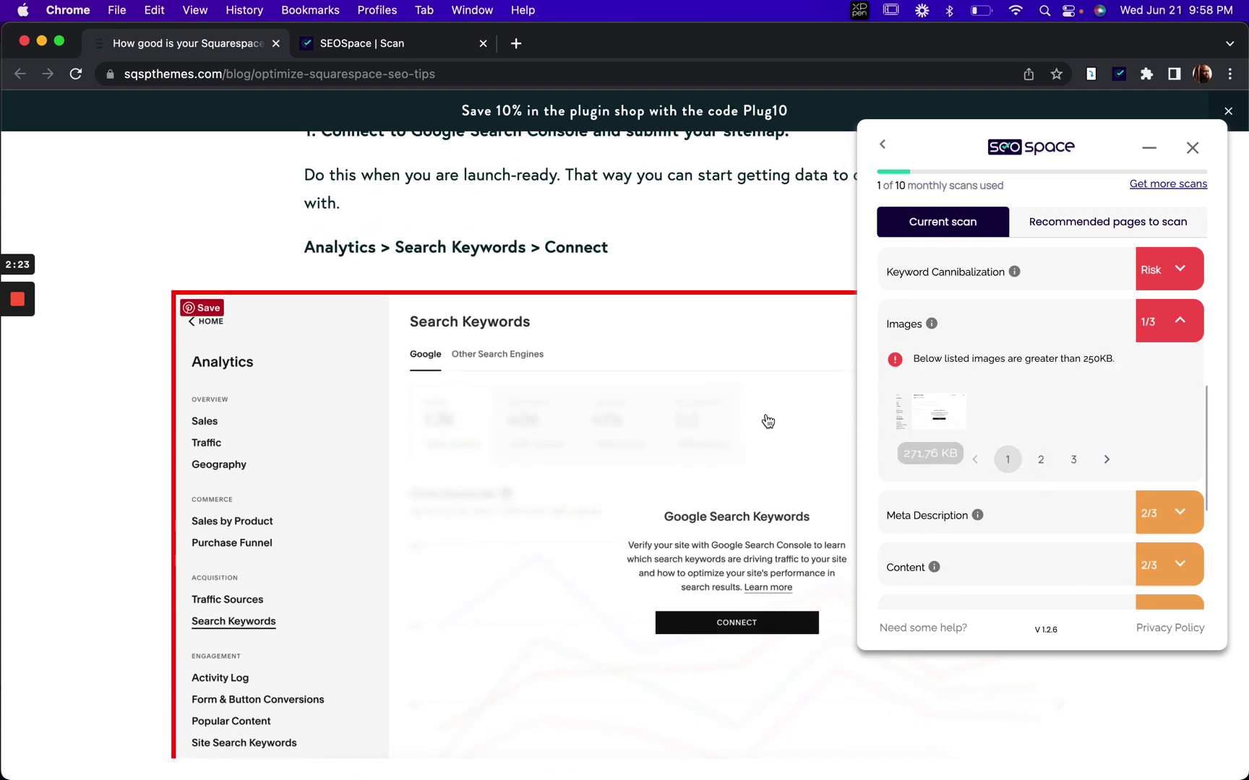
left_click(1180, 324)
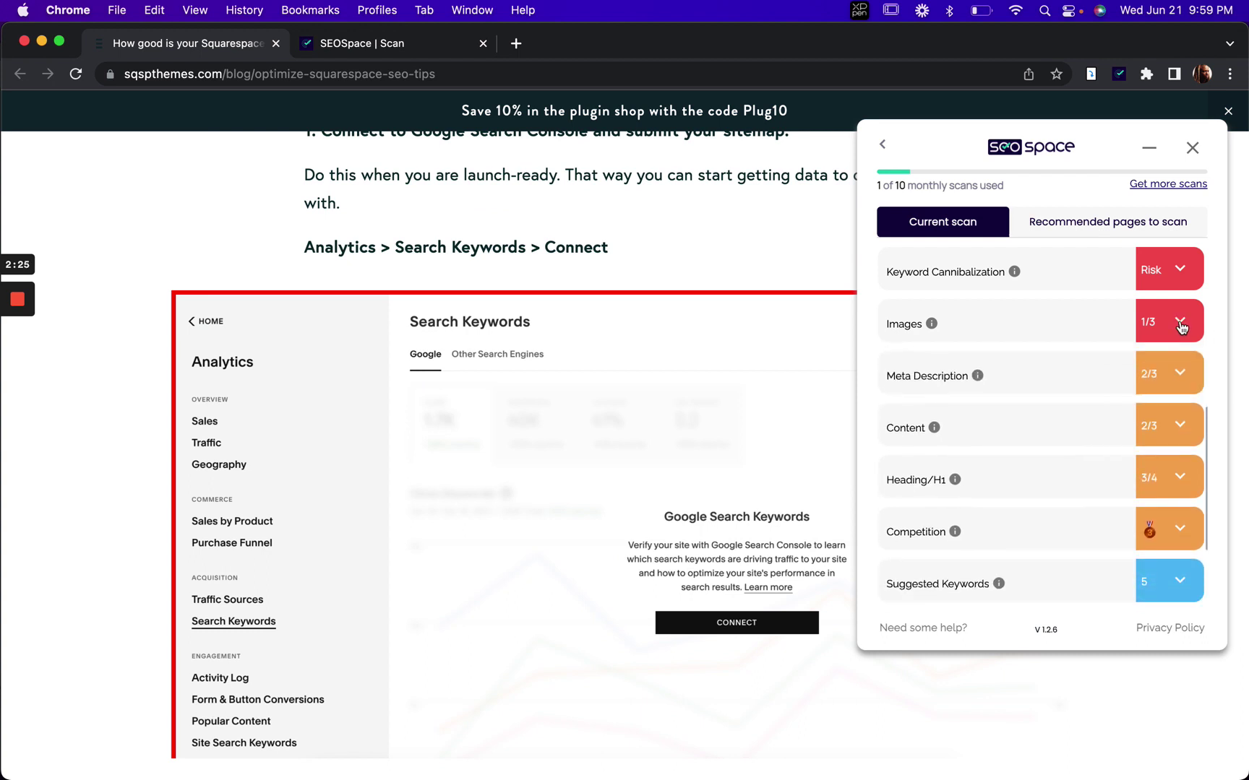
- Expand the Meta Description suggestion and generate a new meta description with AI
scroll(1060, 440, "down", 2)
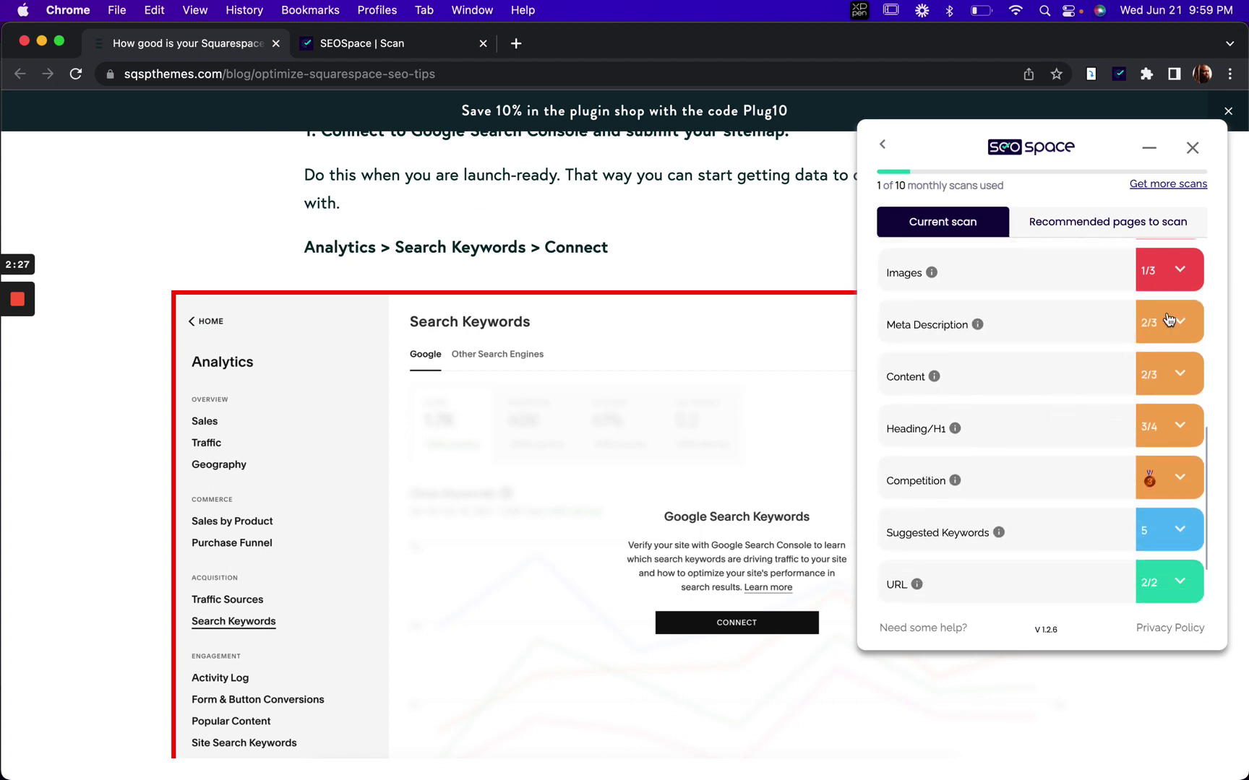
left_click(1181, 325)
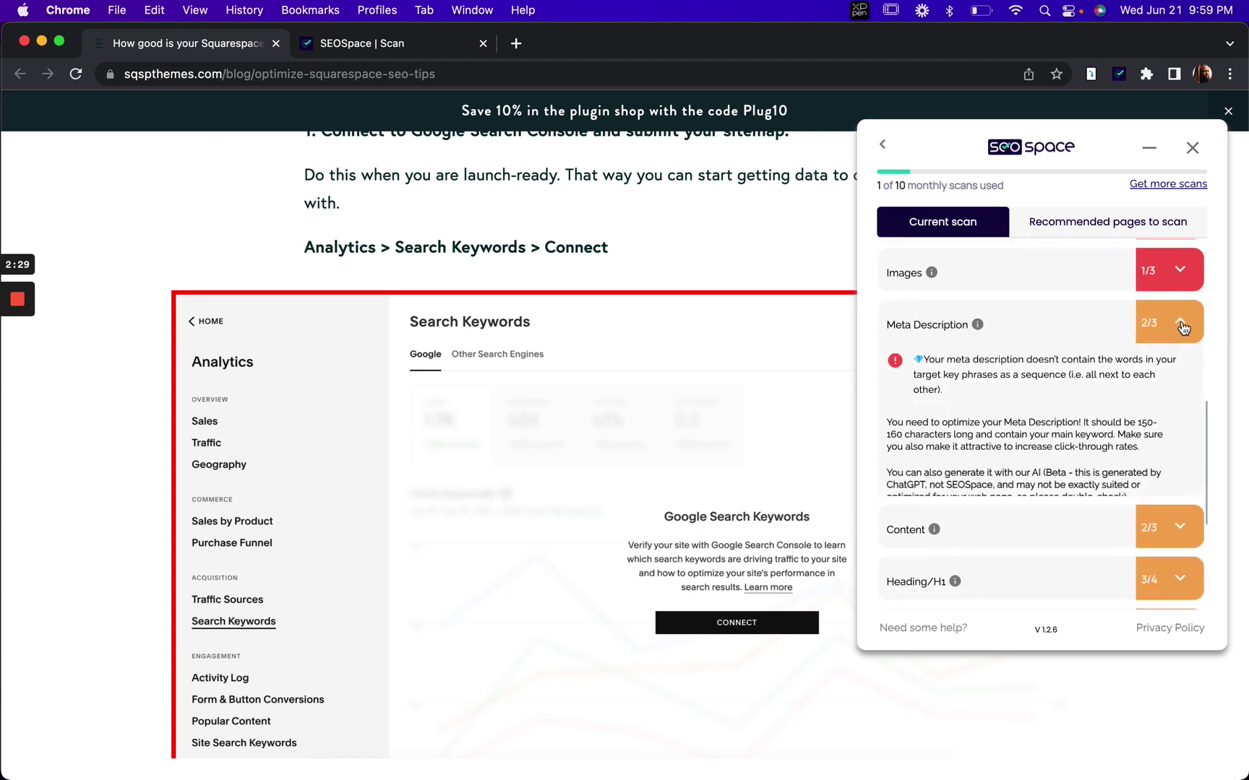
scroll(1024, 413, "down", 1)
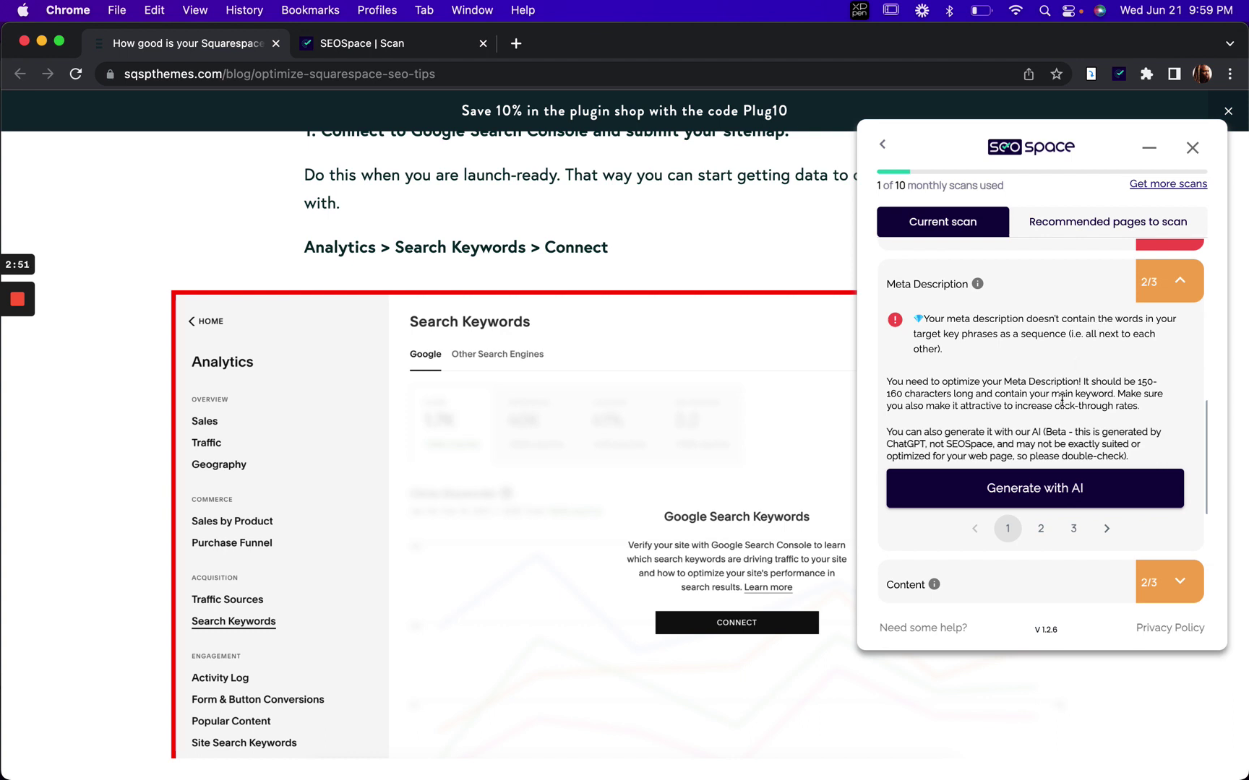
left_click(1011, 495)
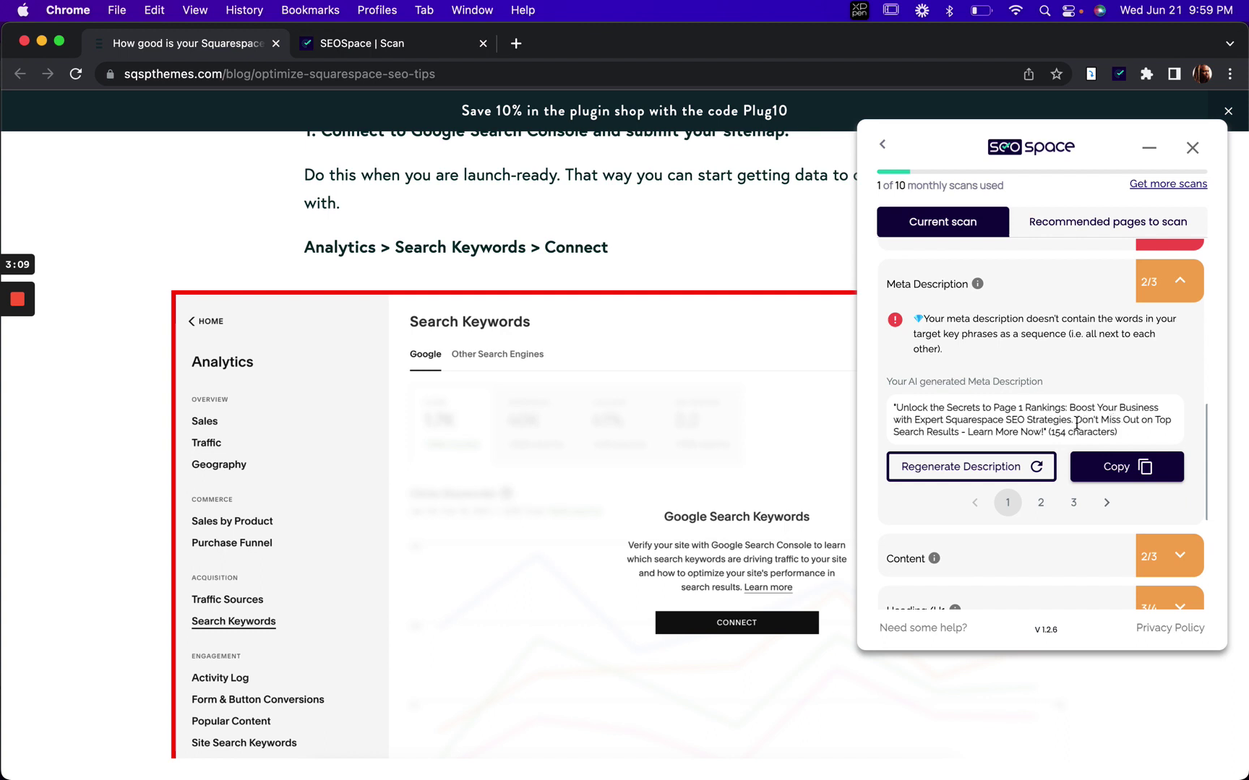
scroll(1028, 375, "down", 2)
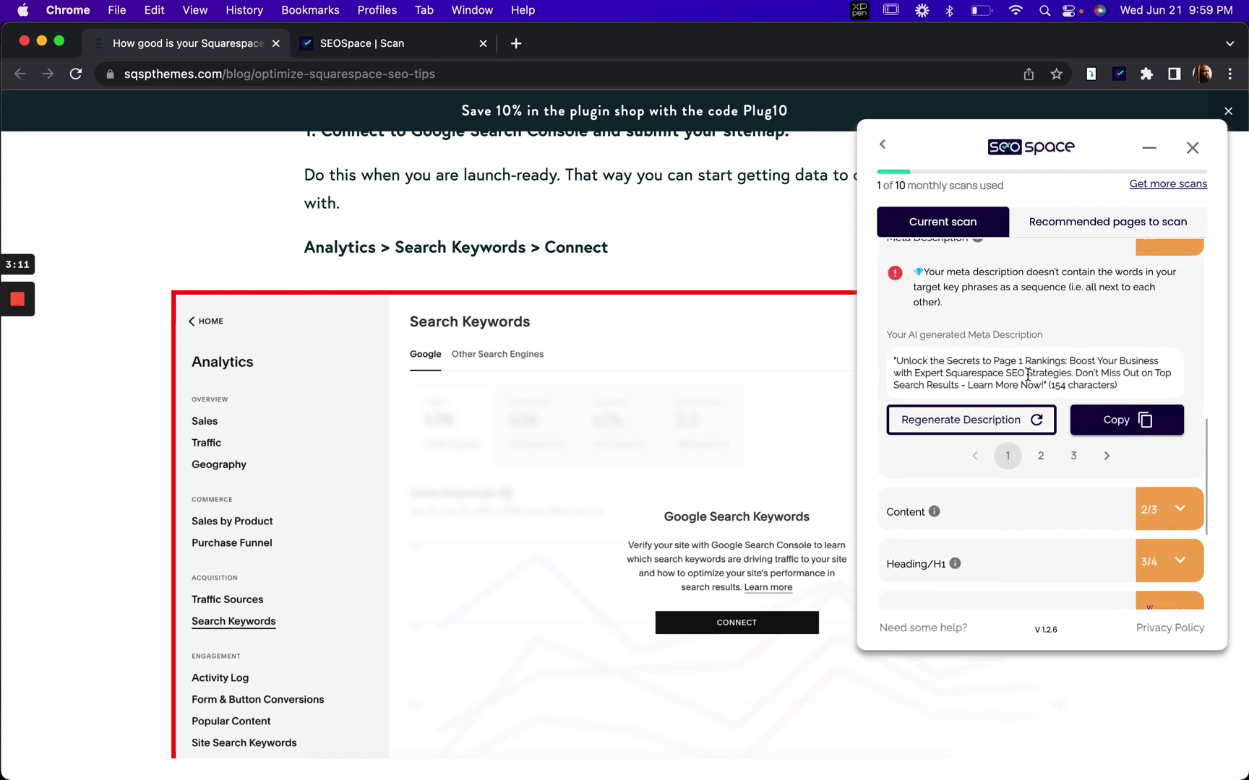
scroll(1027, 374, "up", 2)
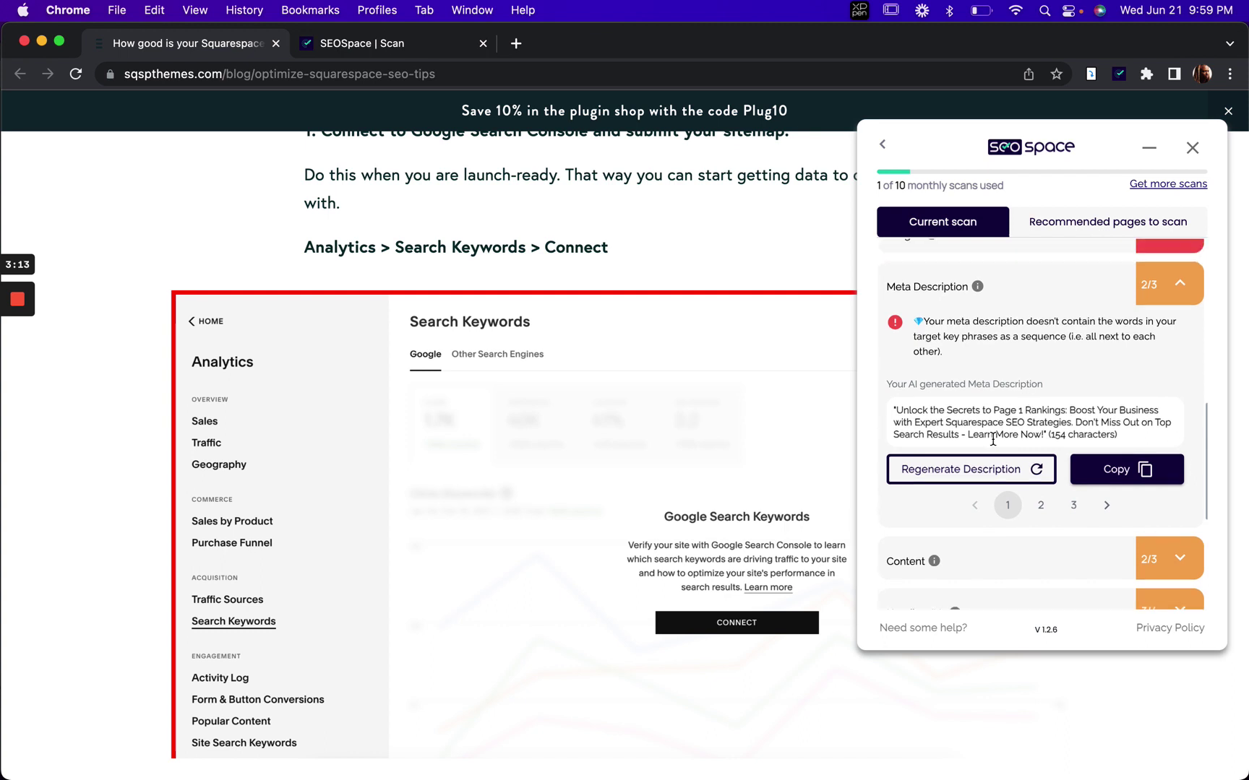
- Regenerate the AI meta description three times and copy the last version
left_click(1023, 466)
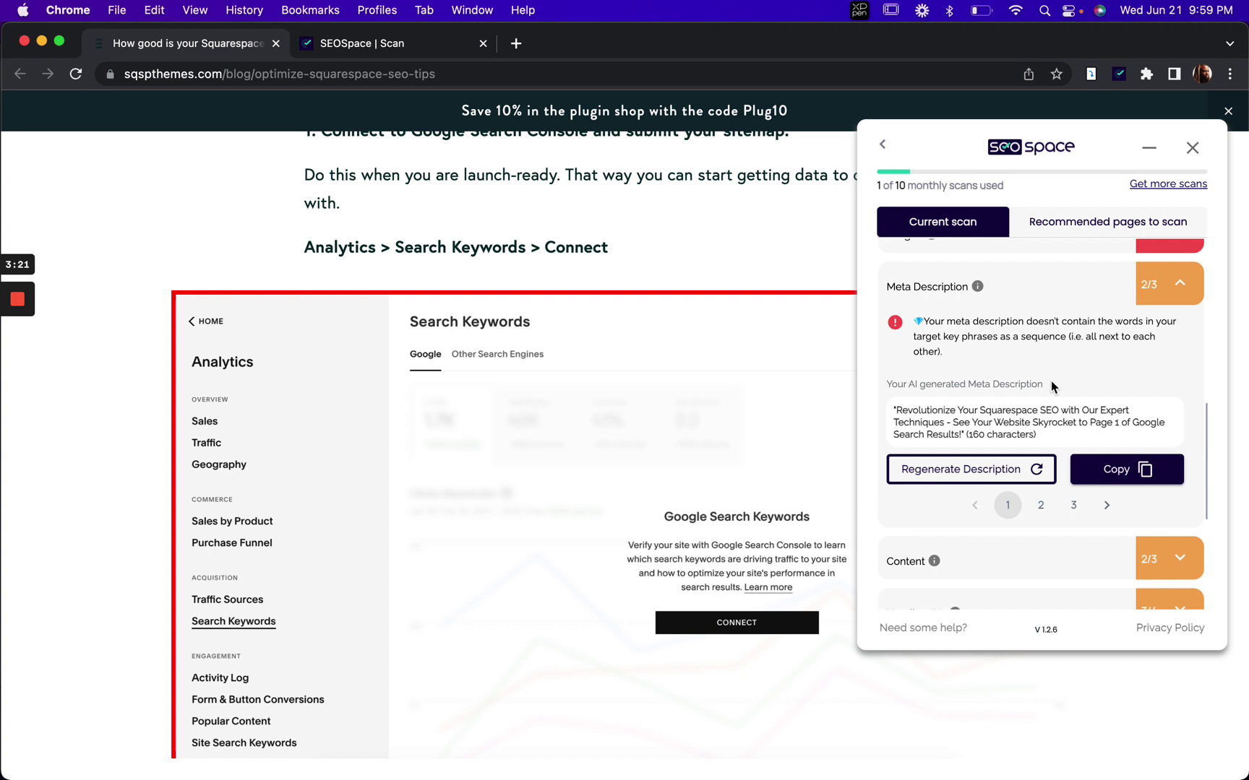
left_click(975, 471)
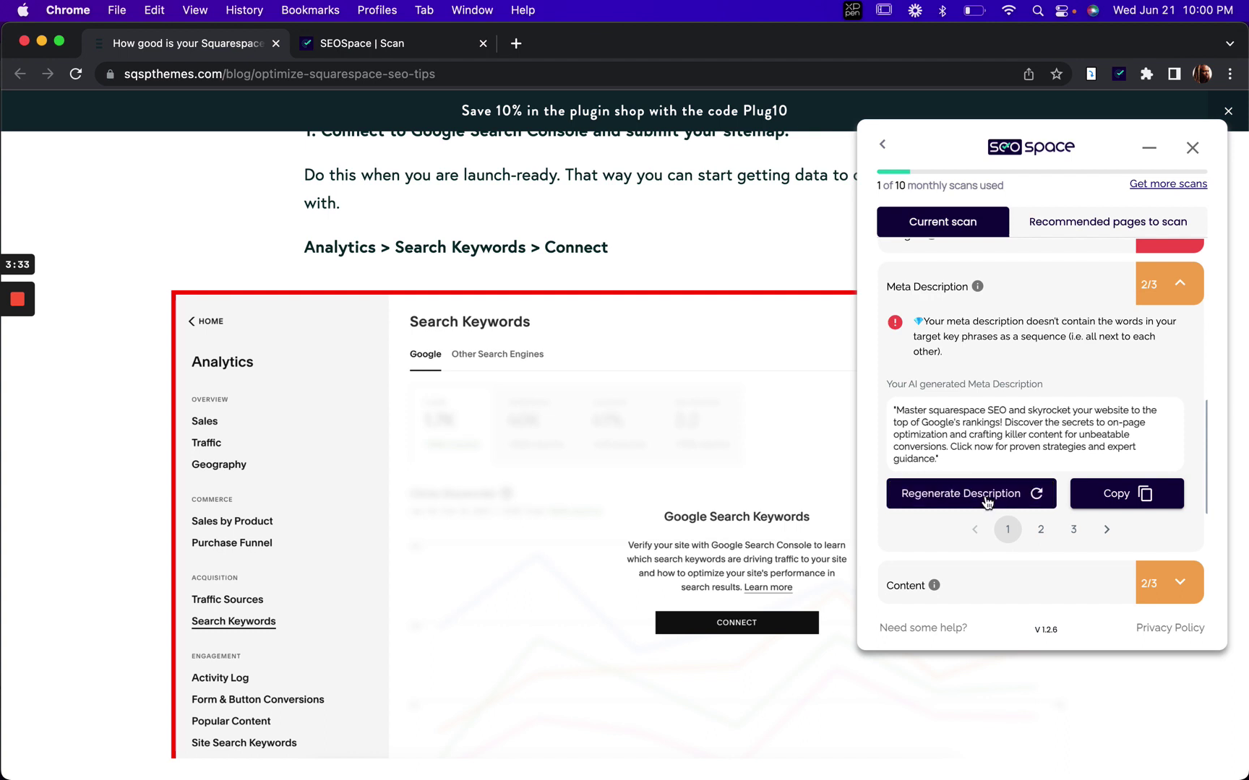
left_click(983, 493)
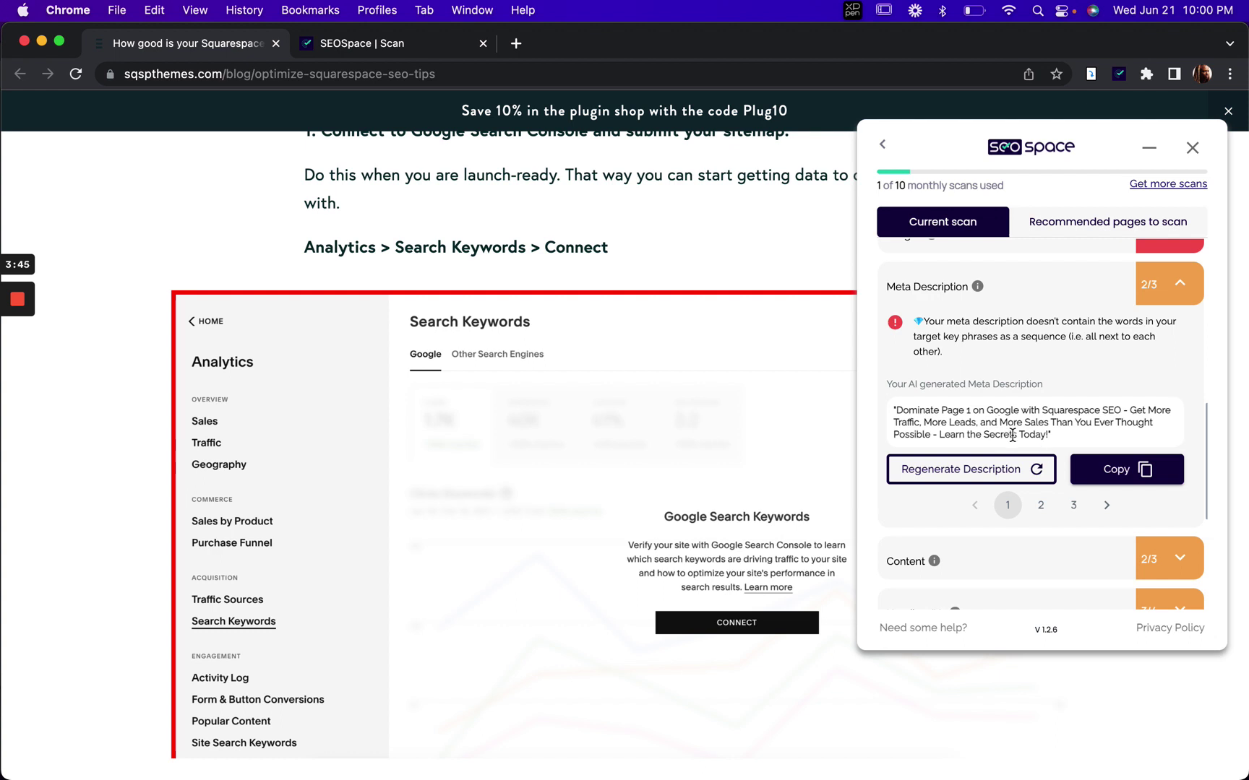
left_click(1116, 479)
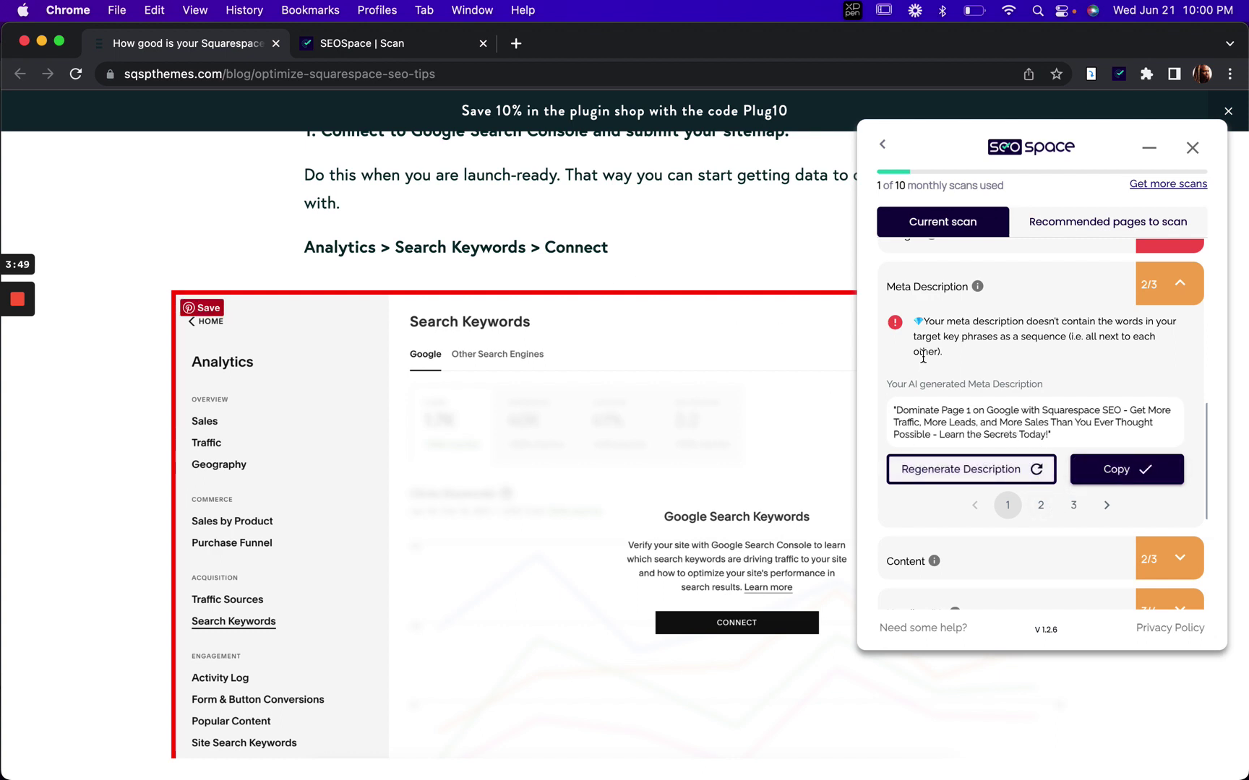
- Review the second and third checks of the Meta Description suggestion
left_click(1012, 473)
left_click(1040, 504)
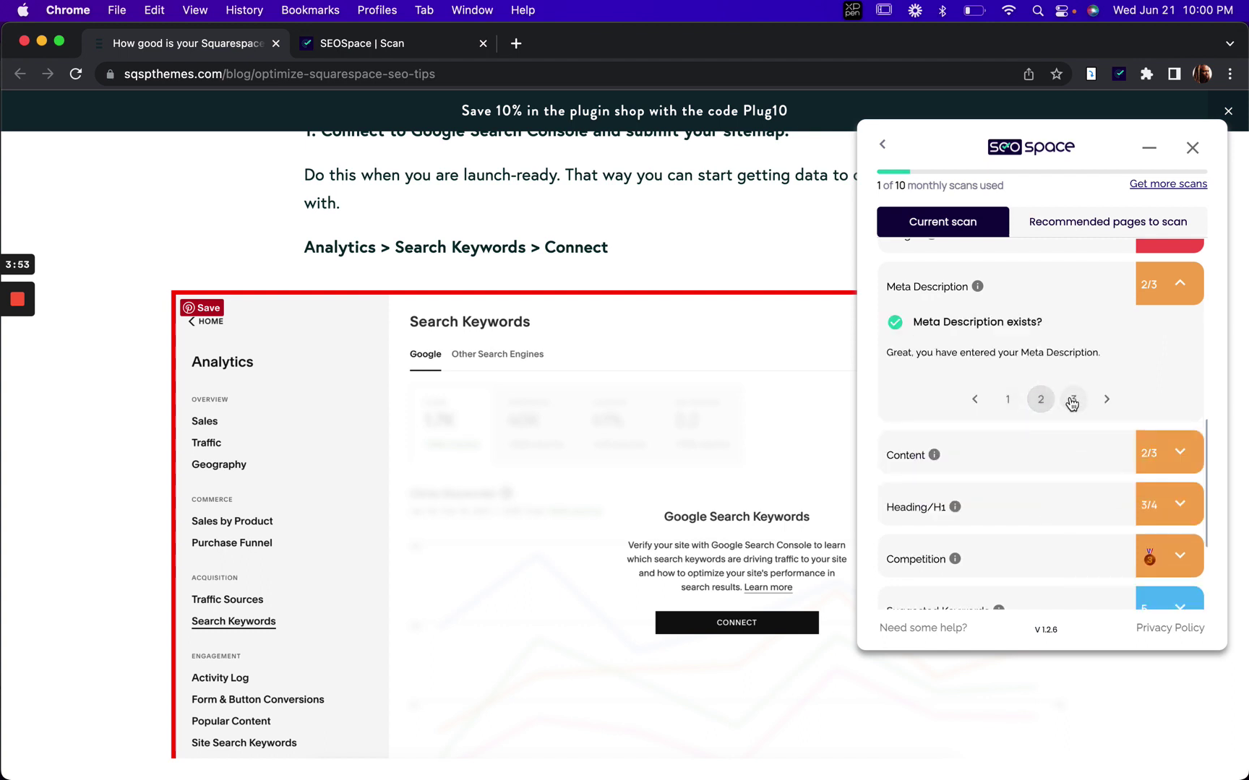
left_click(1072, 401)
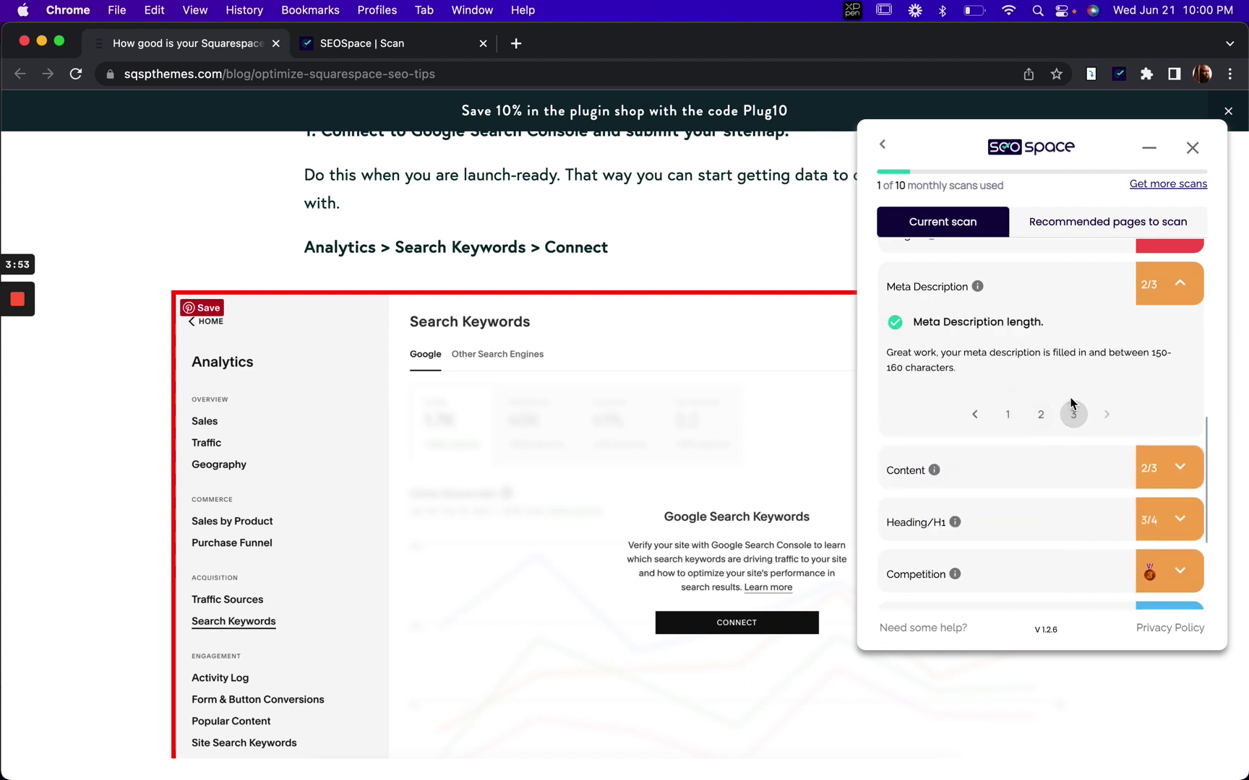
- Expand the Content suggestion and review its three checks on primary keyword use
left_click(1179, 469)
scroll(1062, 472, "down", 3)
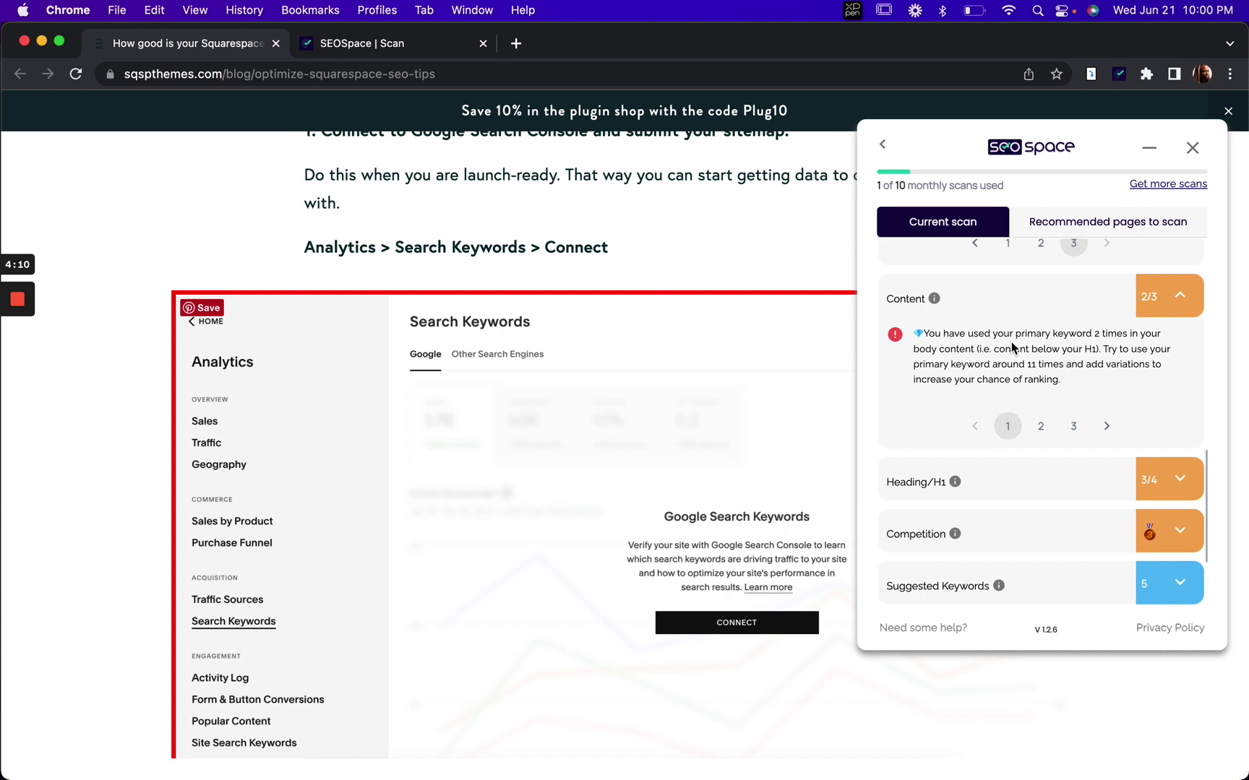
left_click(1044, 430)
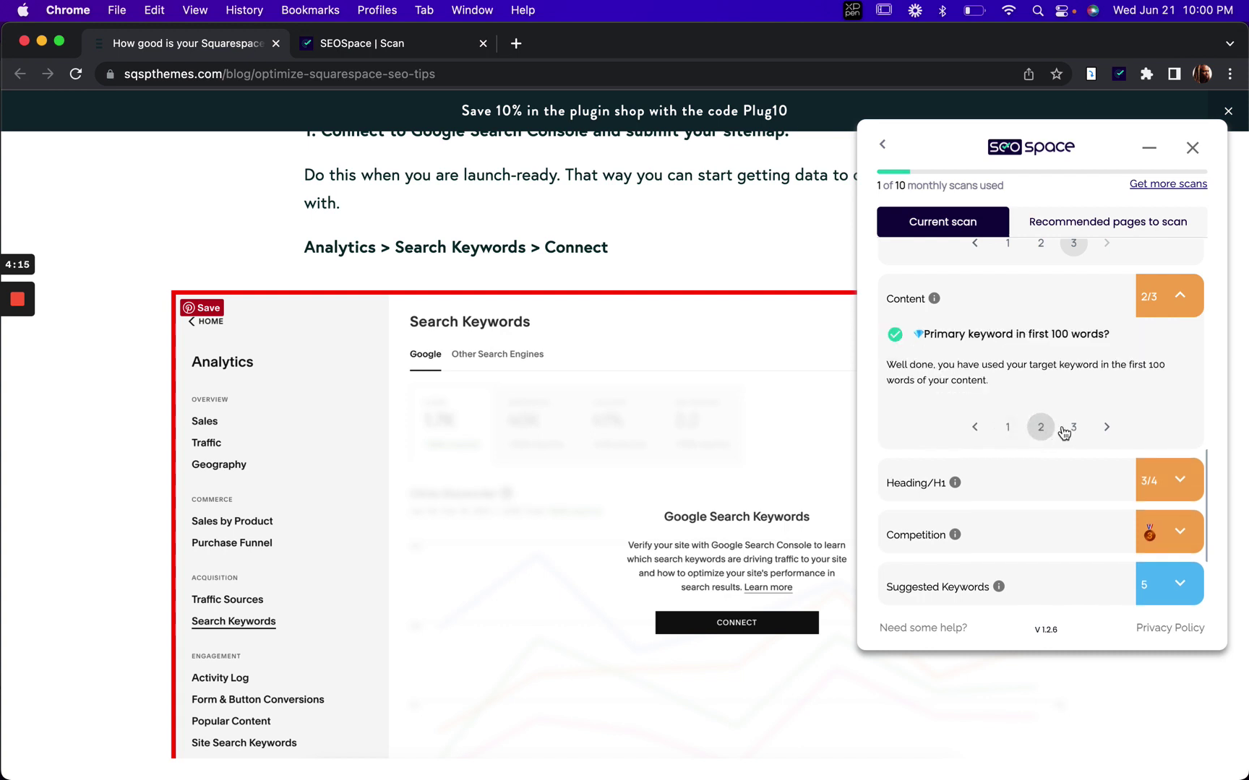
left_click(1076, 429)
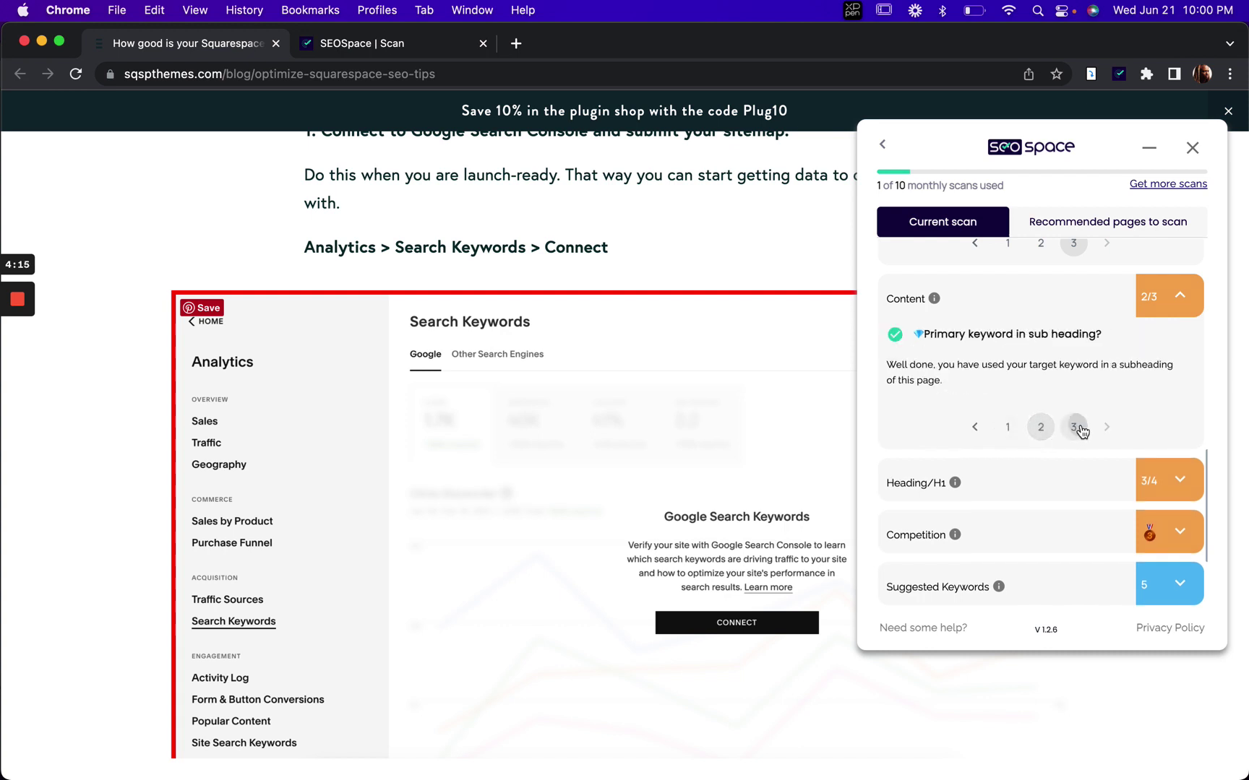
- Go back to the first Content check and look through the blog post's body for the primary keyword
left_click(1009, 427)
scroll(674, 331, "up", 15)
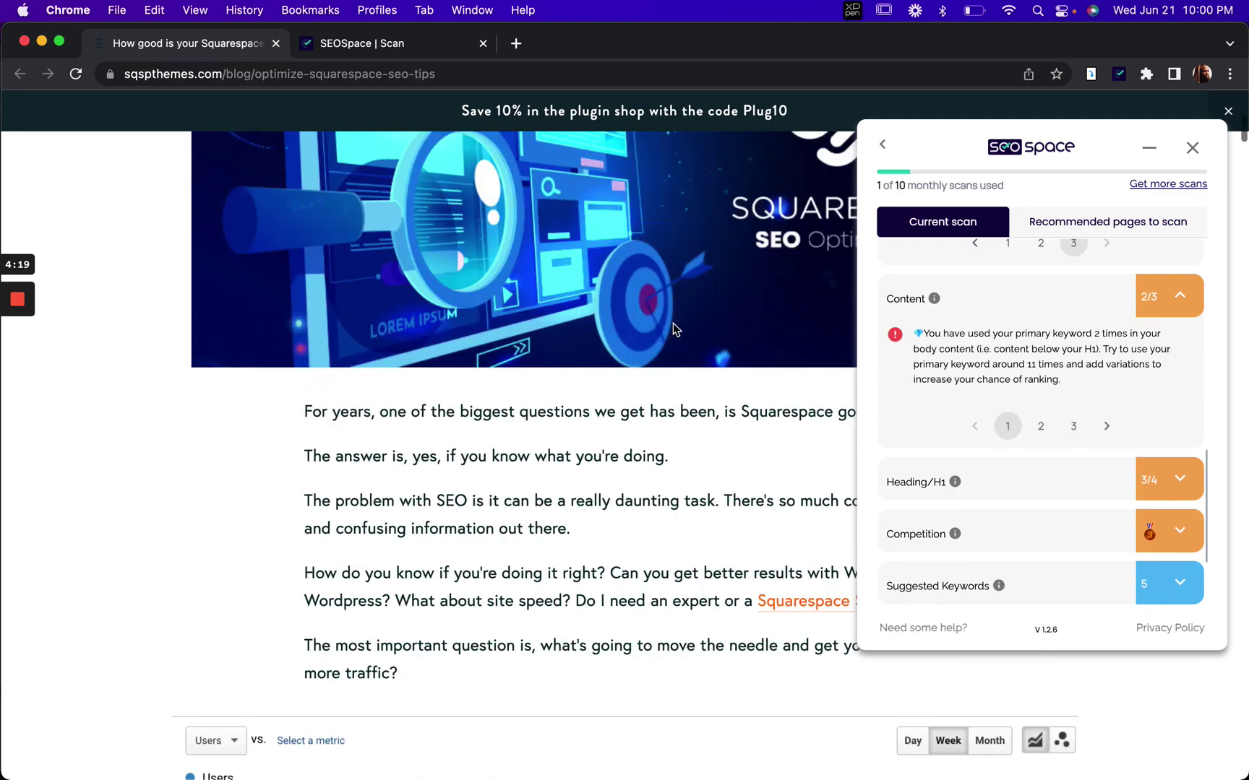
scroll(673, 323, "down", 10)
scroll(673, 323, "down", 10)
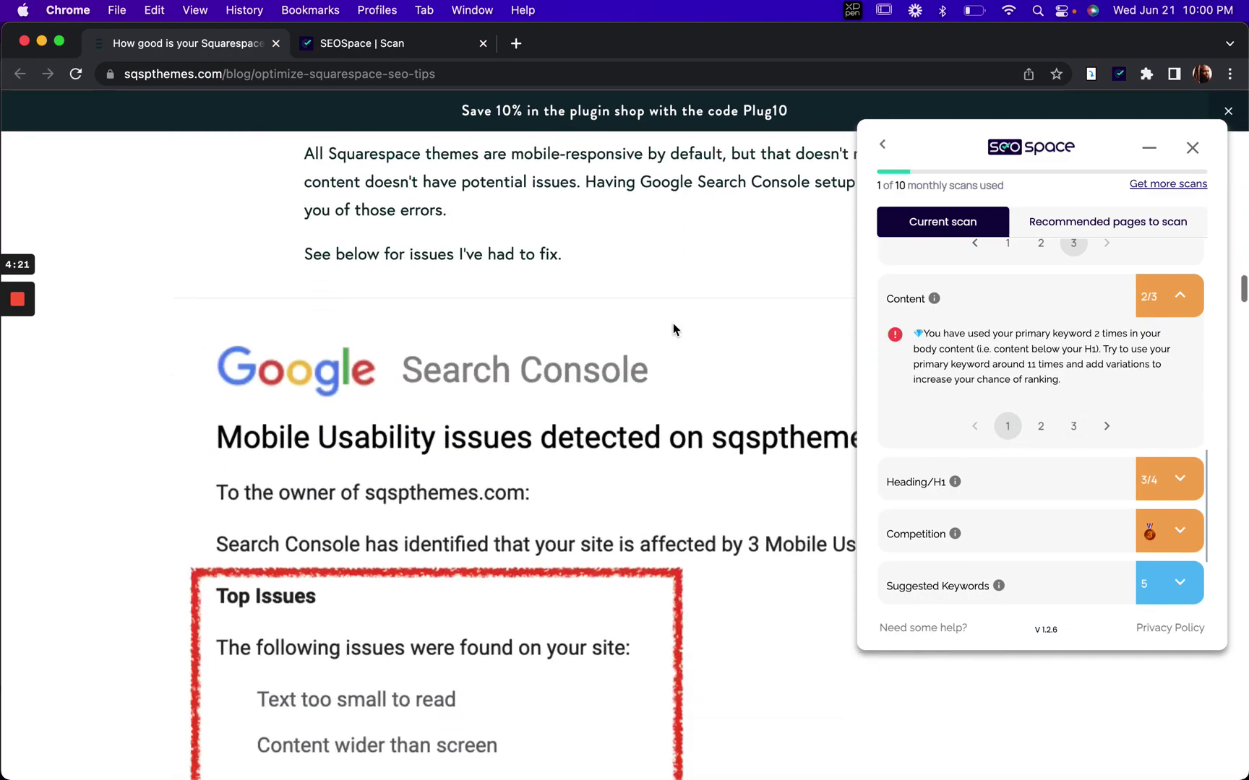
scroll(673, 330, "up", 15)
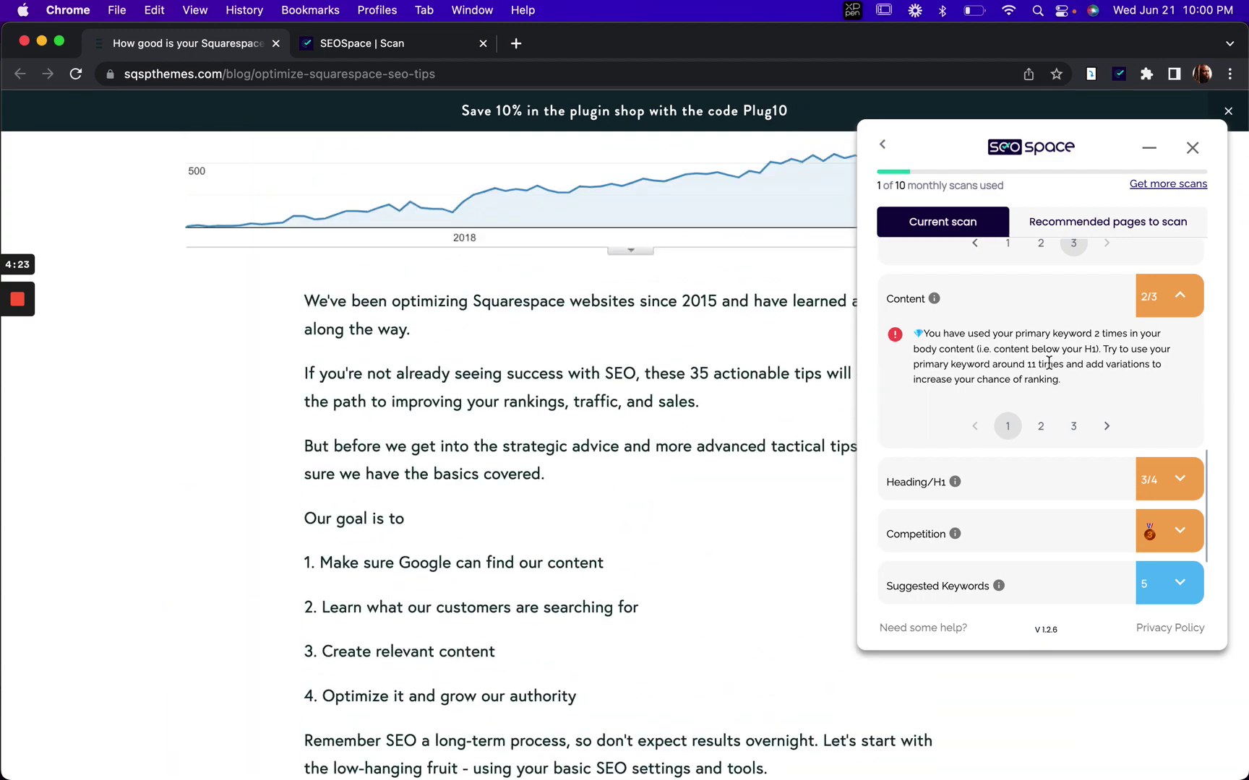
- Collapse the Content suggestion and expand Heading/H1 to compare its first check with the blog post's title
scroll(1050, 397, "down", 1)
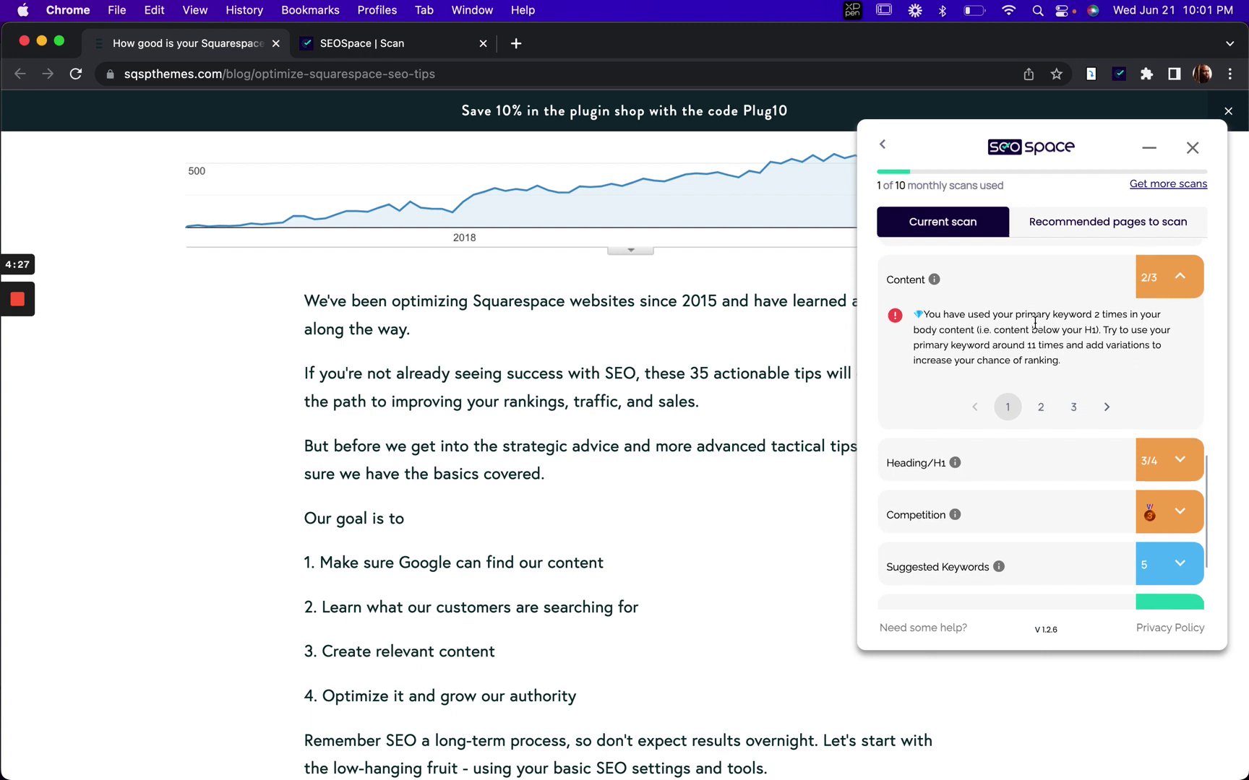
scroll(1015, 329, "up", 1)
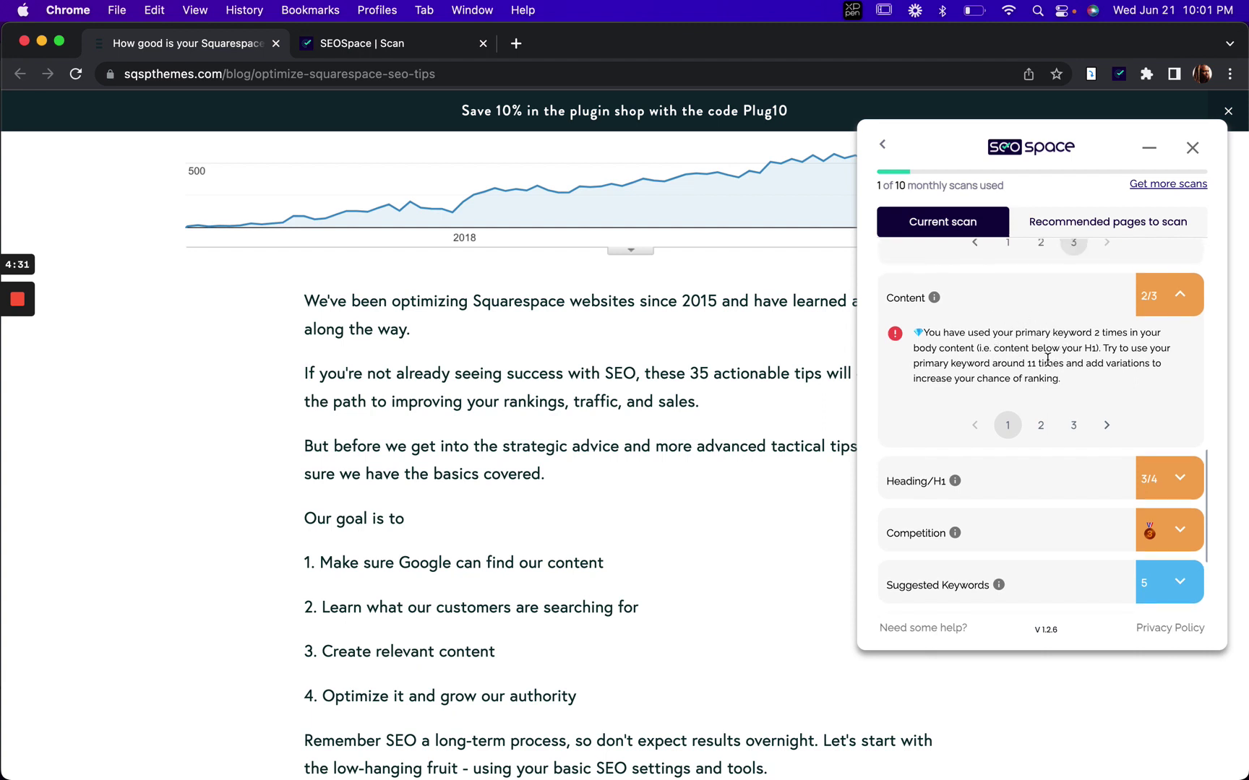
left_click(1179, 300)
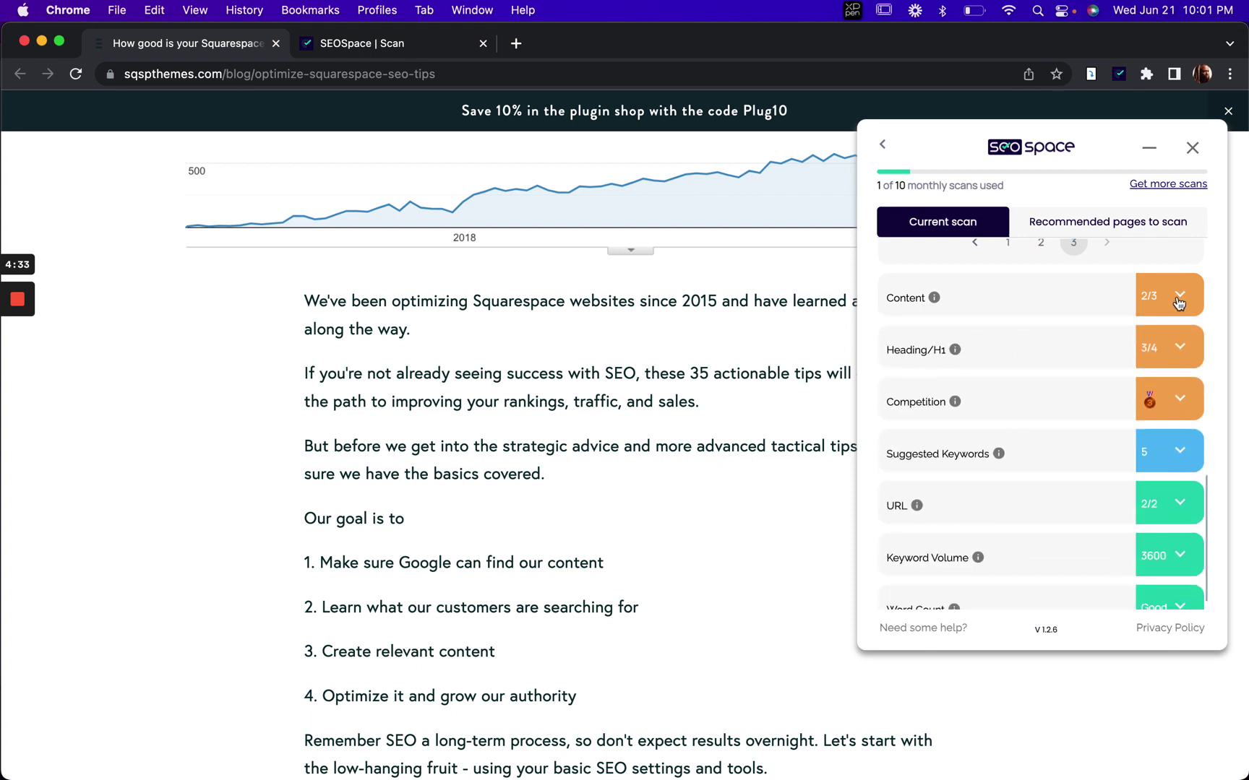
left_click(1171, 348)
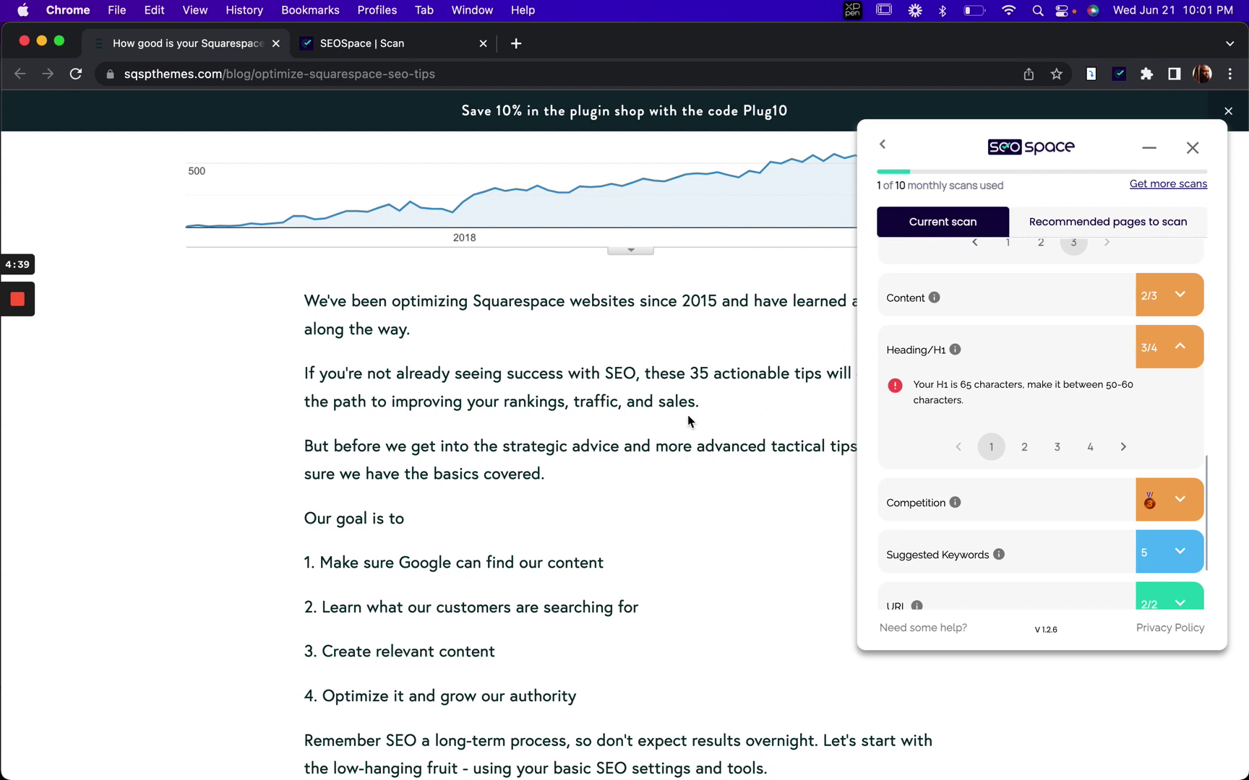
scroll(688, 422, "up", 15)
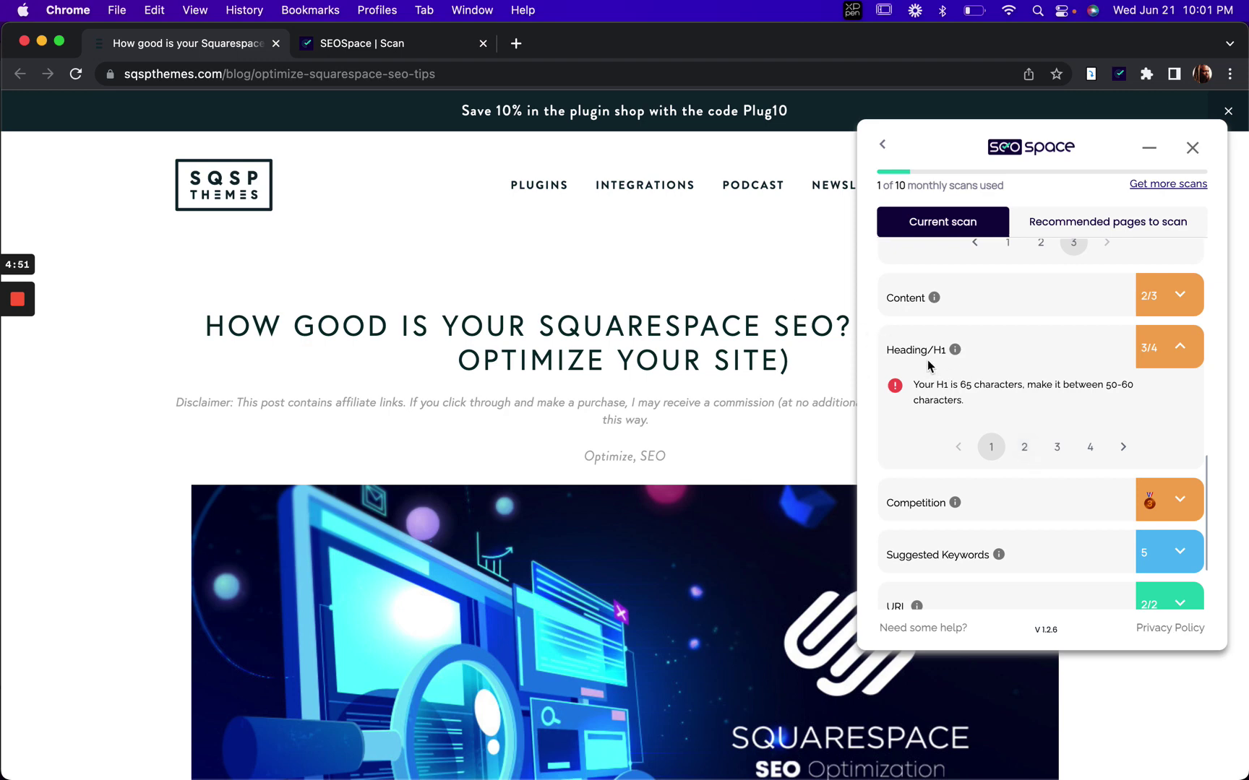
mouse_move(956, 351)
left_click_drag(212, 324, 846, 329)
left_click(740, 336)
- Review the Competition suggestion, including its linked resources in the SEO community, and collapse it
left_click(1182, 503)
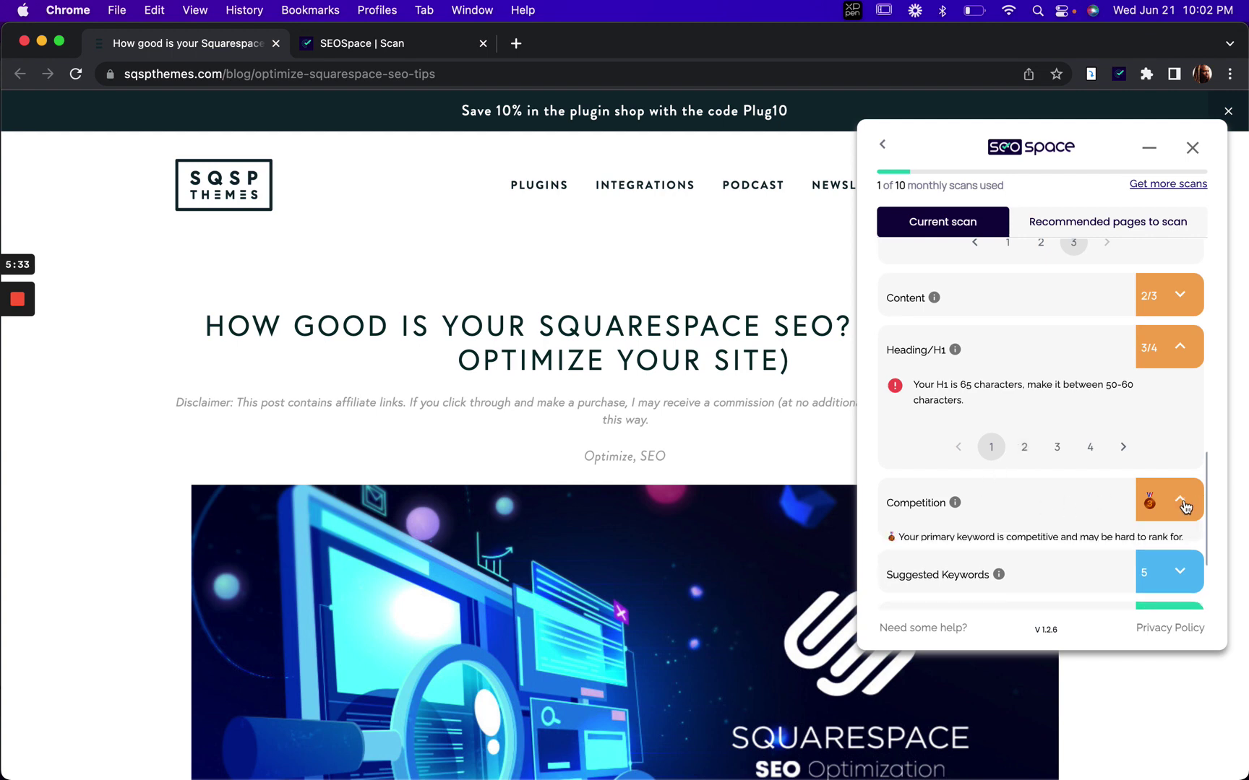
scroll(1087, 495, "down", 3)
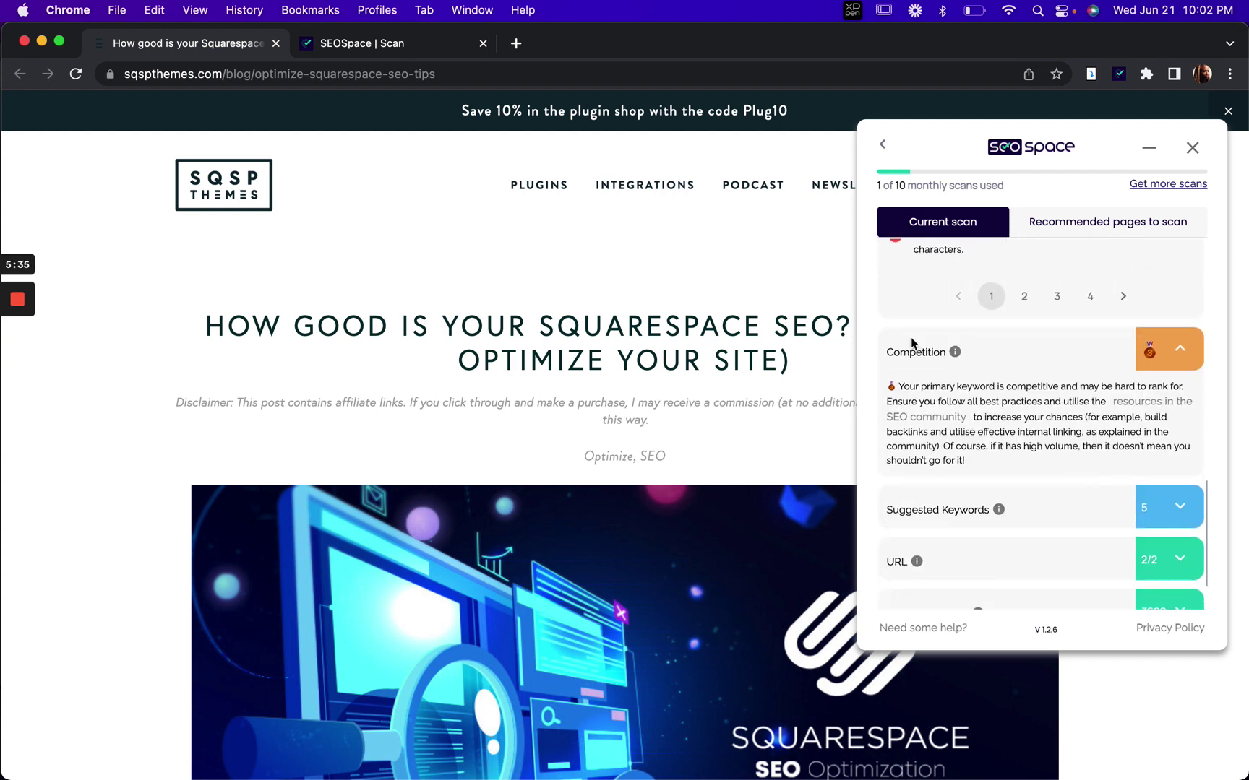
scroll(925, 383, "down", 1)
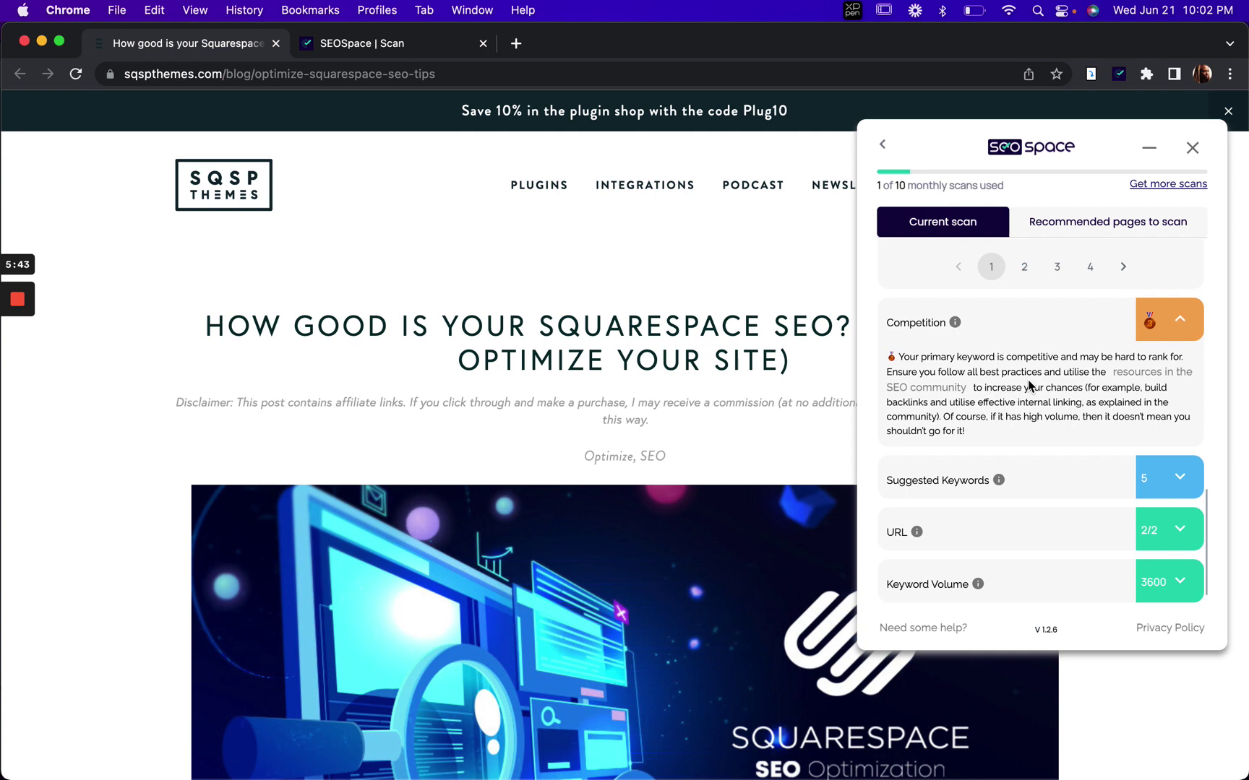
left_click(927, 392)
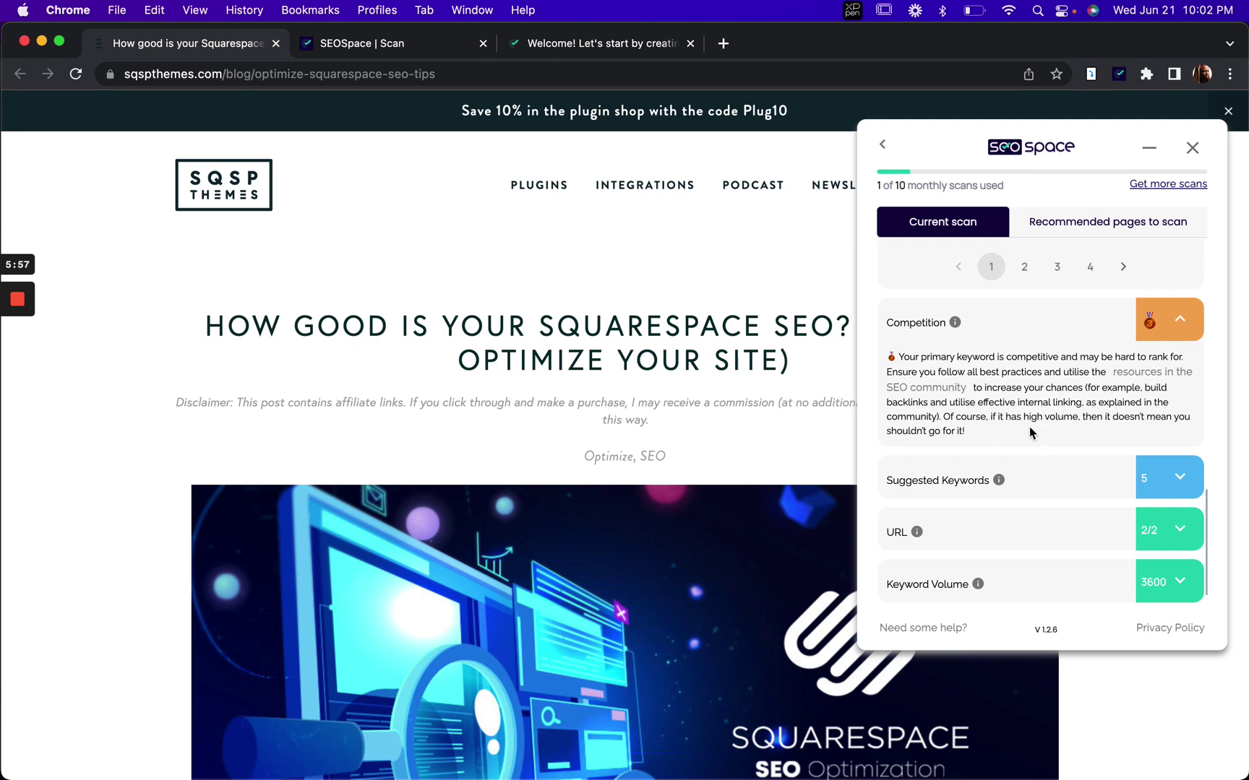
left_click(1175, 334)
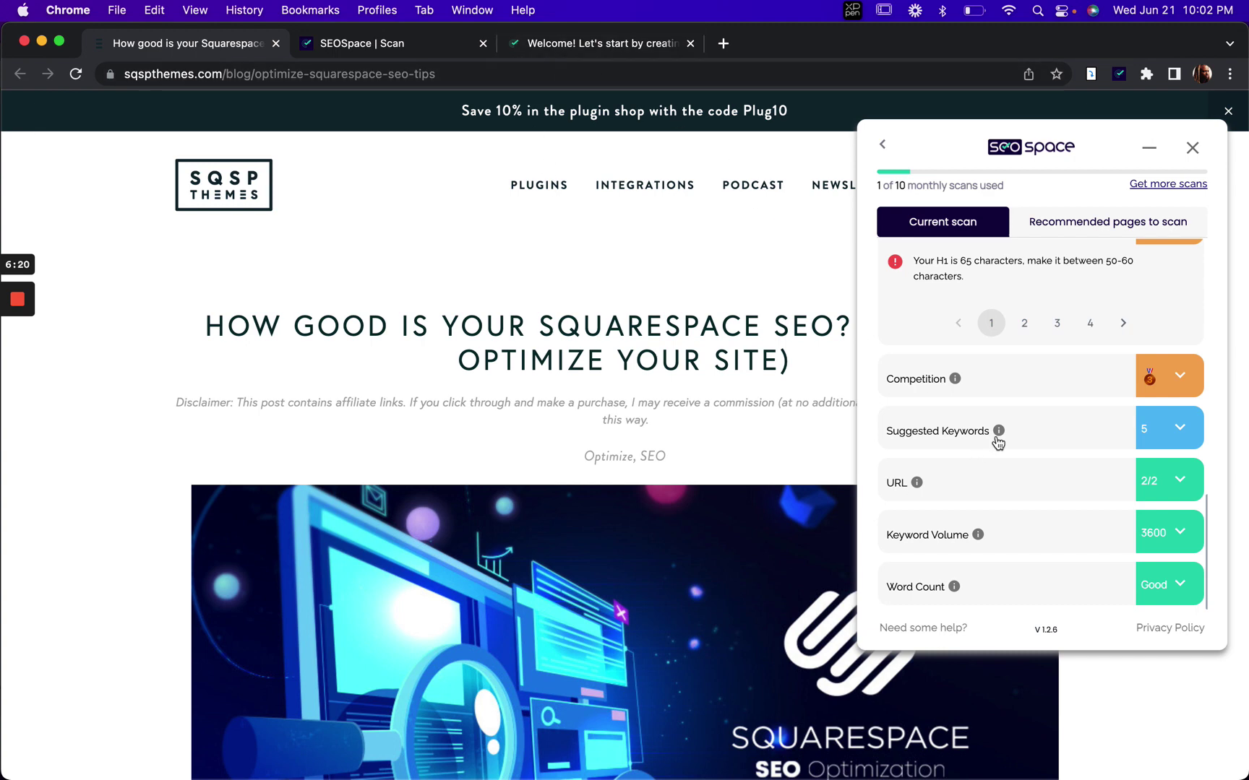
- Read the explanation of Suggested Keywords, review the listed keyword alternatives, and collapse the suggestion
mouse_move(998, 441)
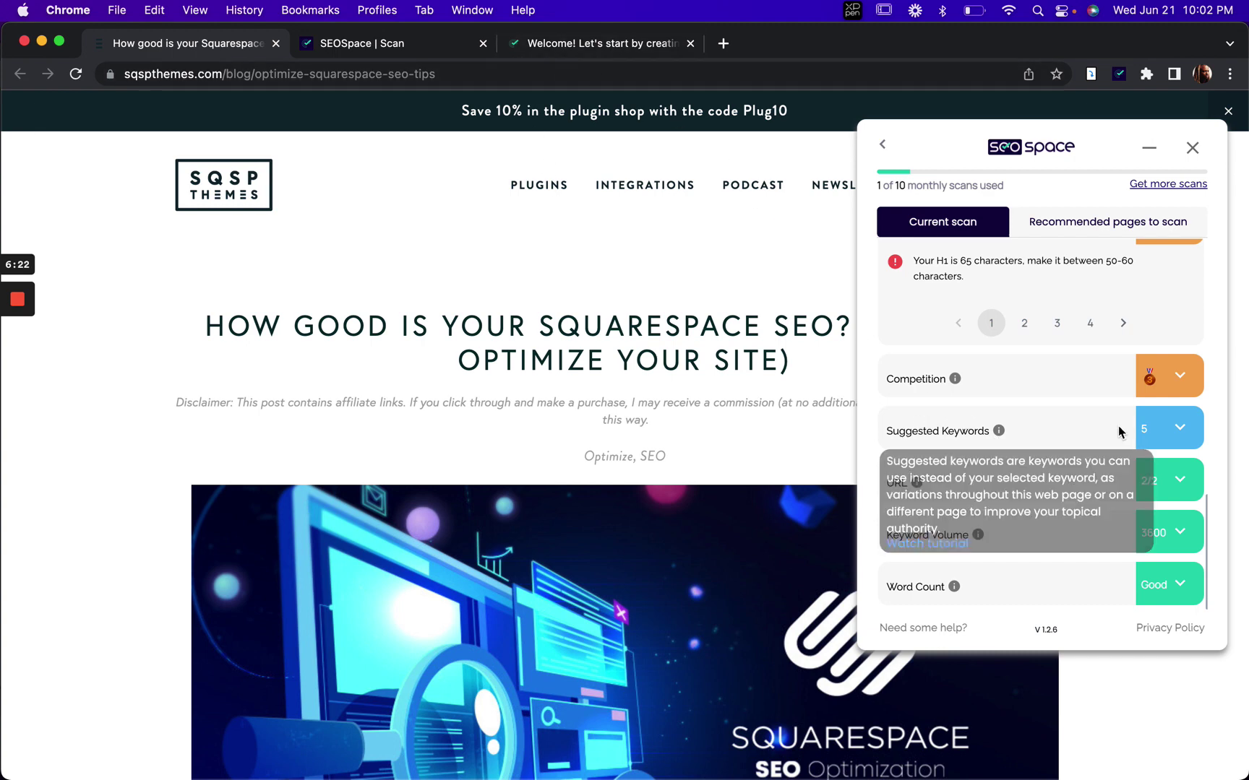
left_click(1148, 429)
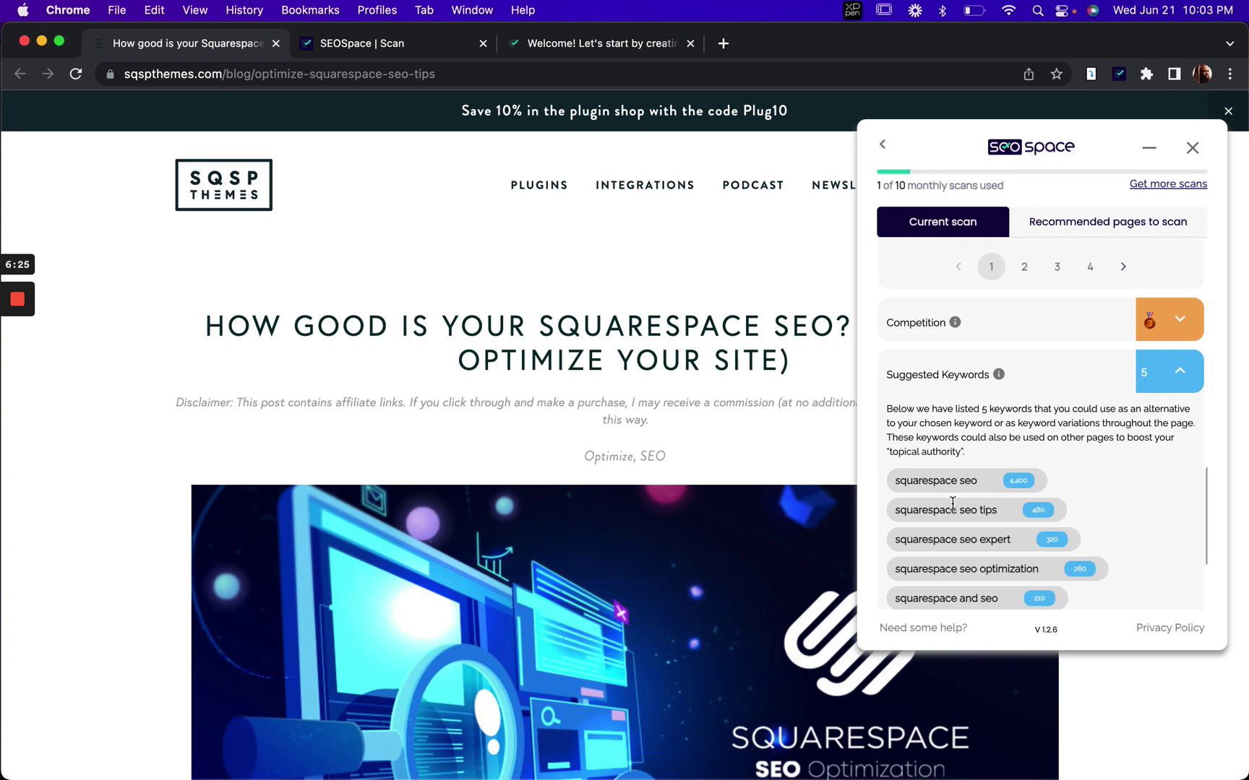
scroll(953, 503, "down", 2)
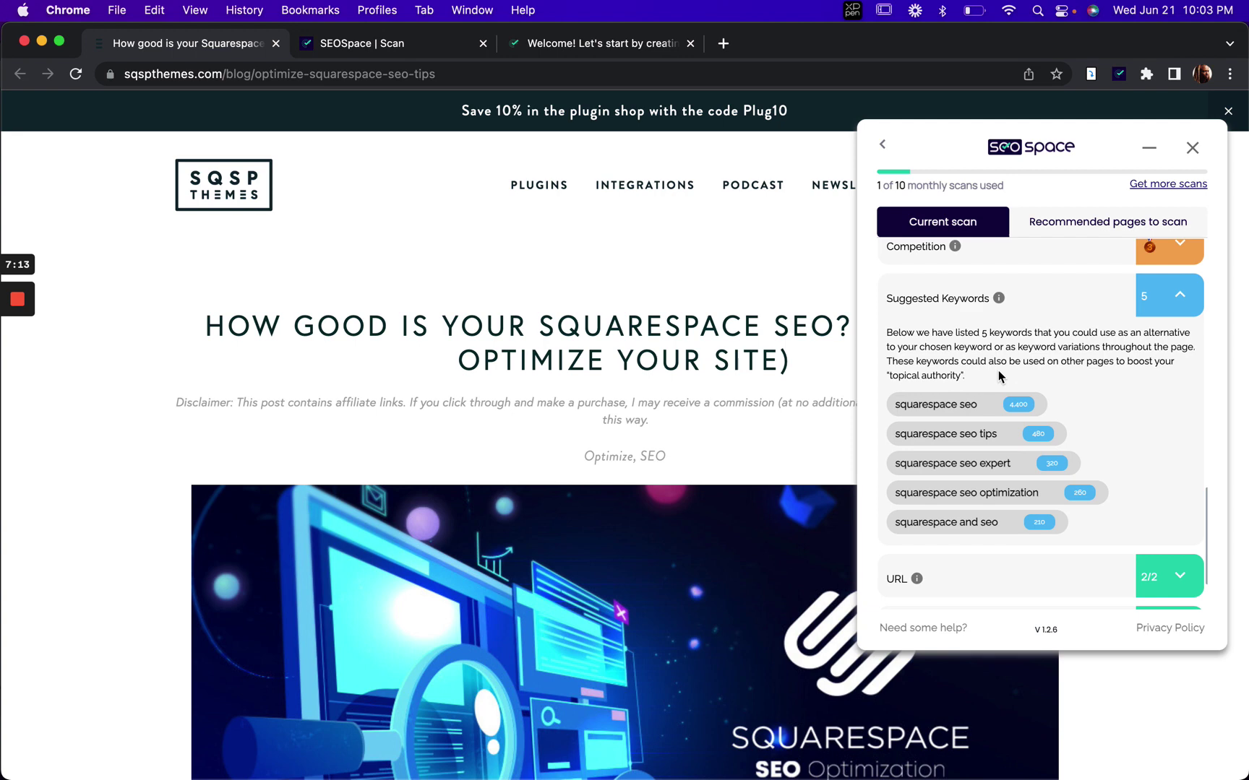
scroll(998, 370, "down", 5)
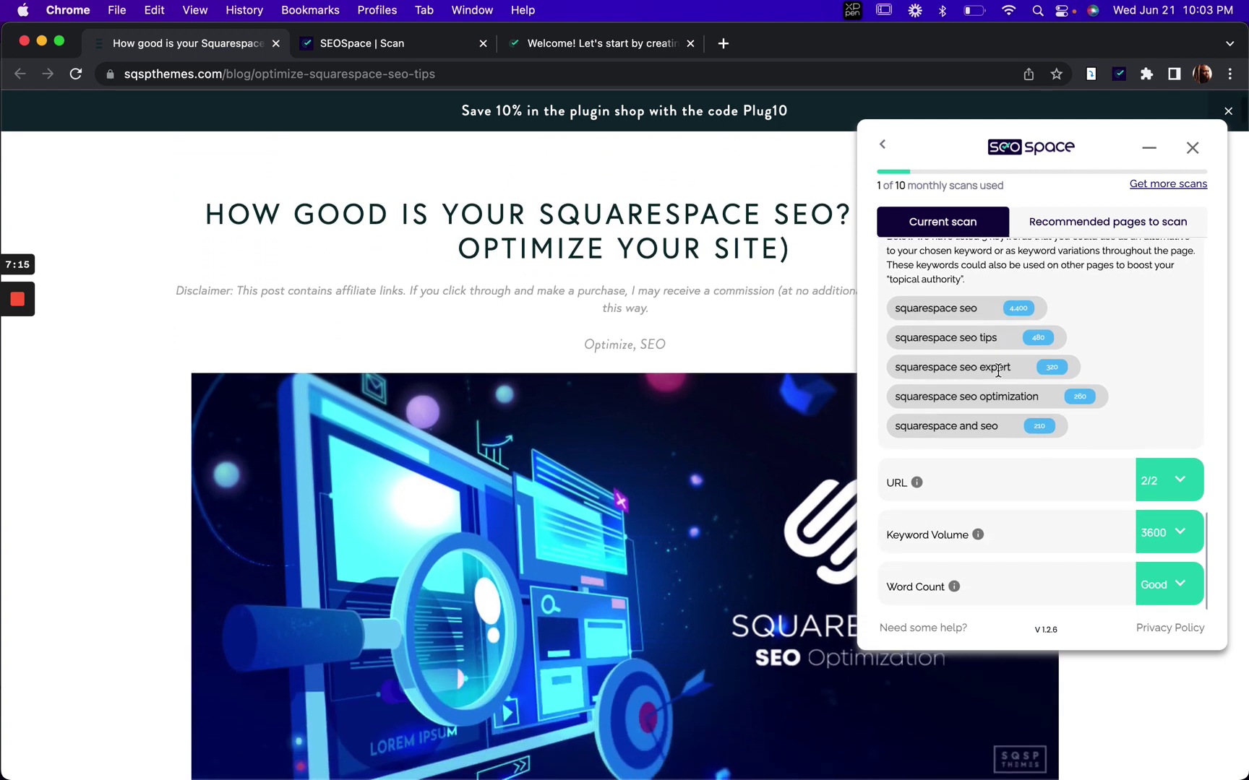
scroll(1128, 336, "up", 2)
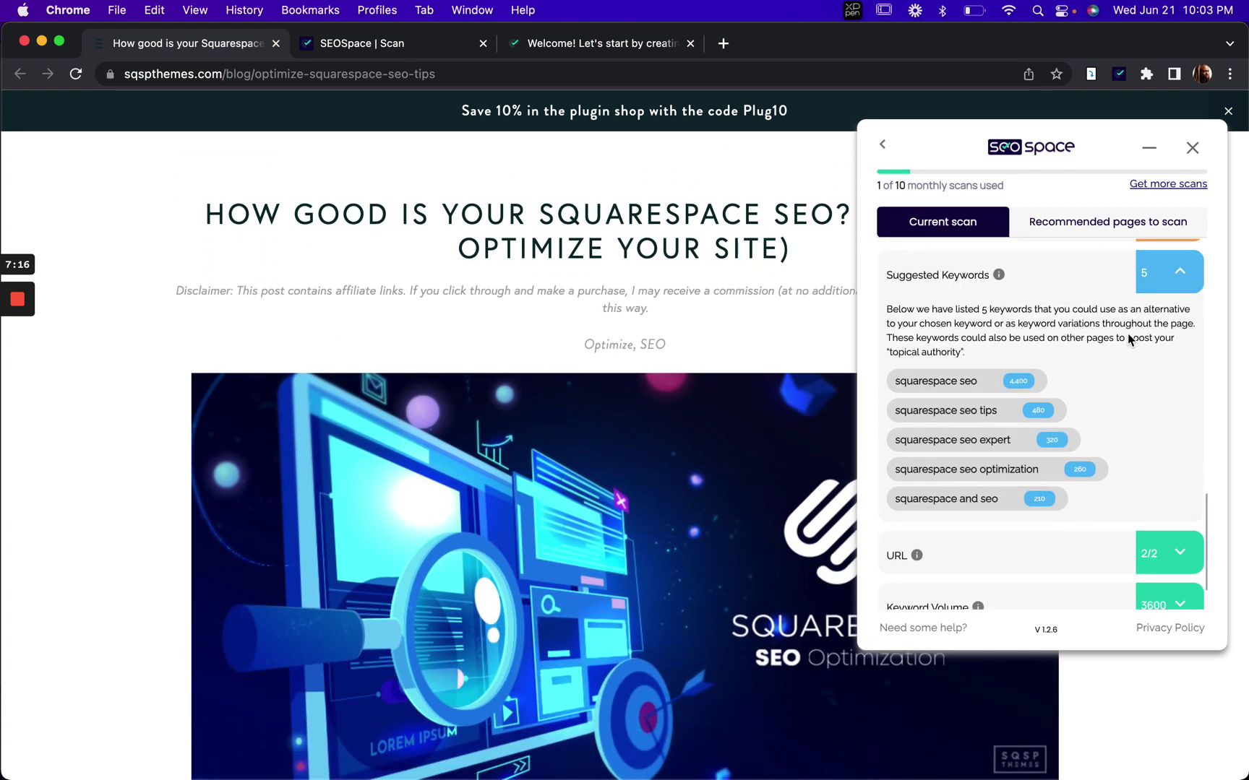
left_click(1180, 272)
- Expand the URL suggestion to review its optimization check, and collapse it
scroll(1113, 398, "down", 2)
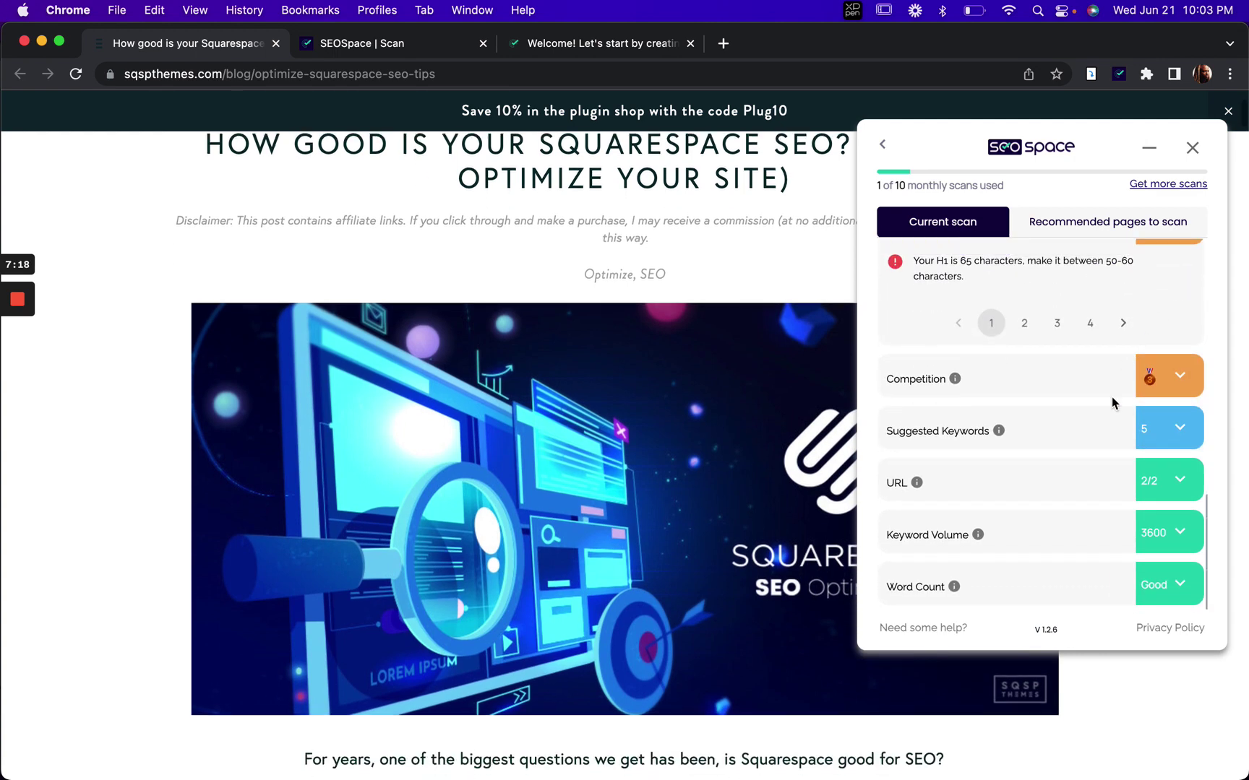
left_click(1180, 480)
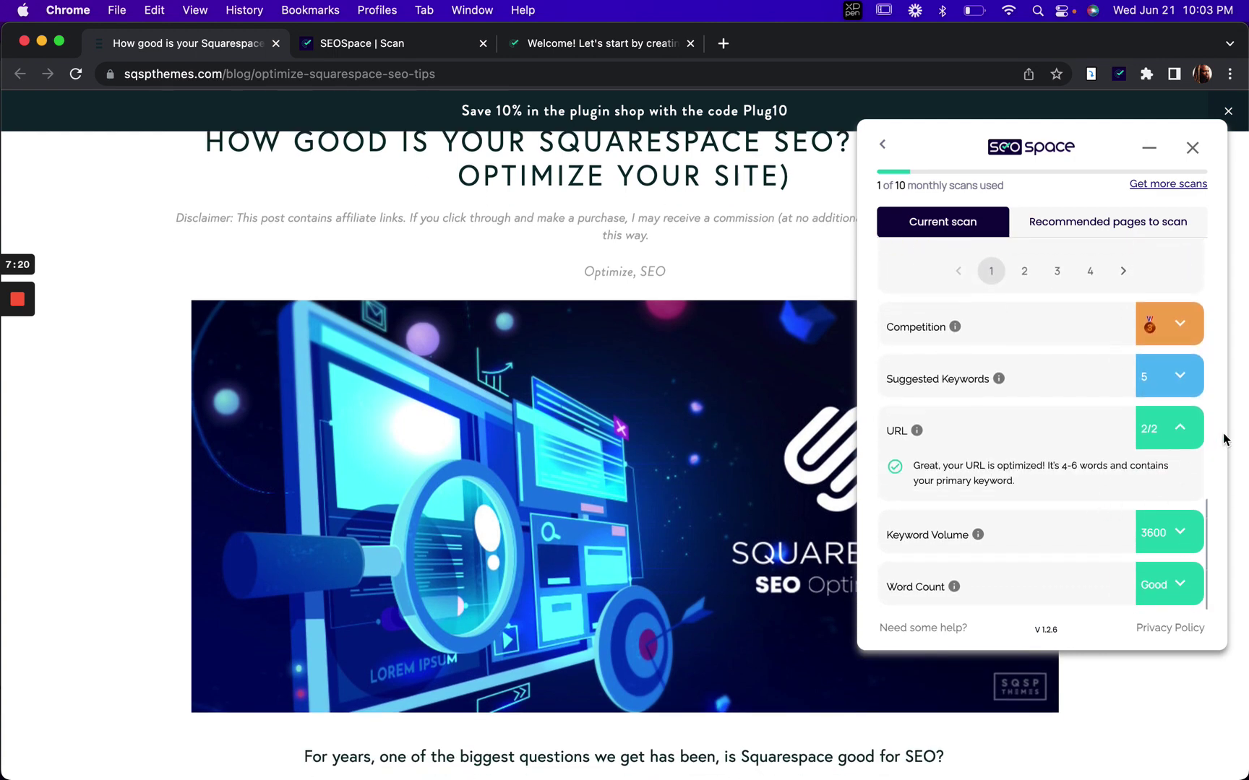
left_click(1174, 446)
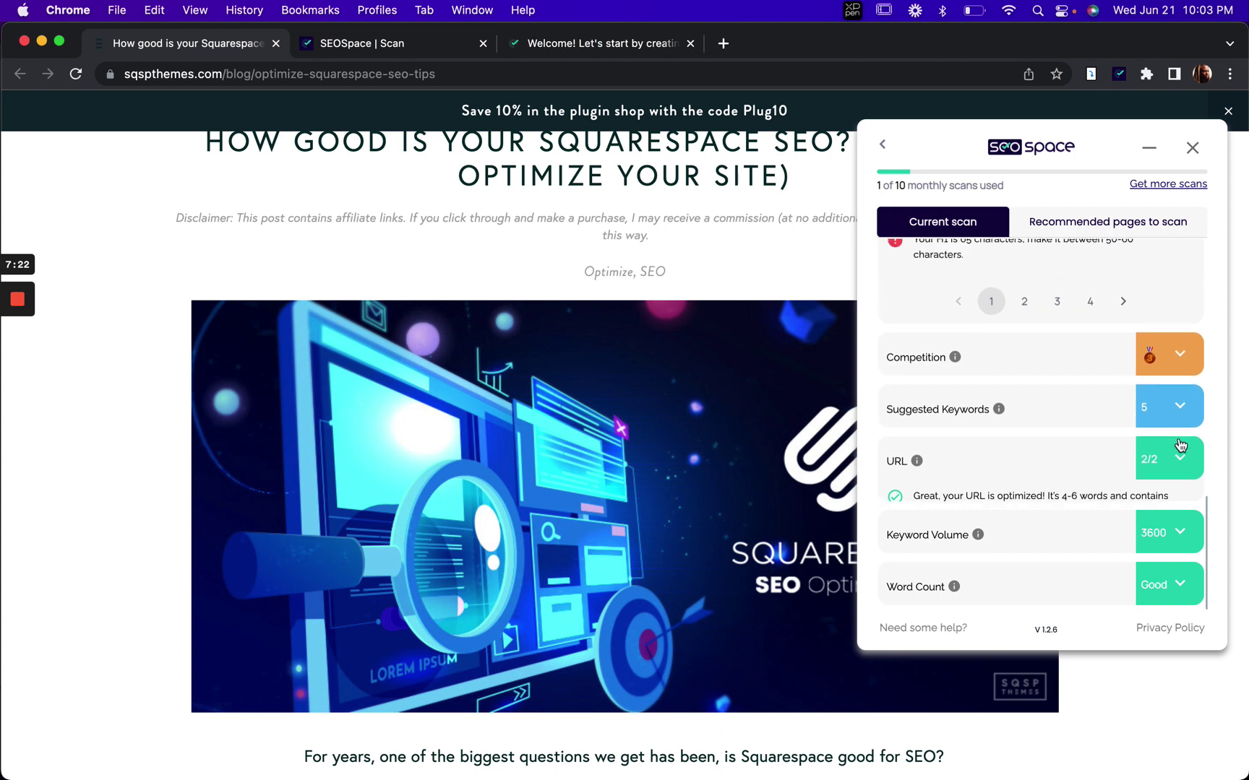
- Review the Keyword Volume and Word Count suggestions and collapse both
left_click(1170, 522)
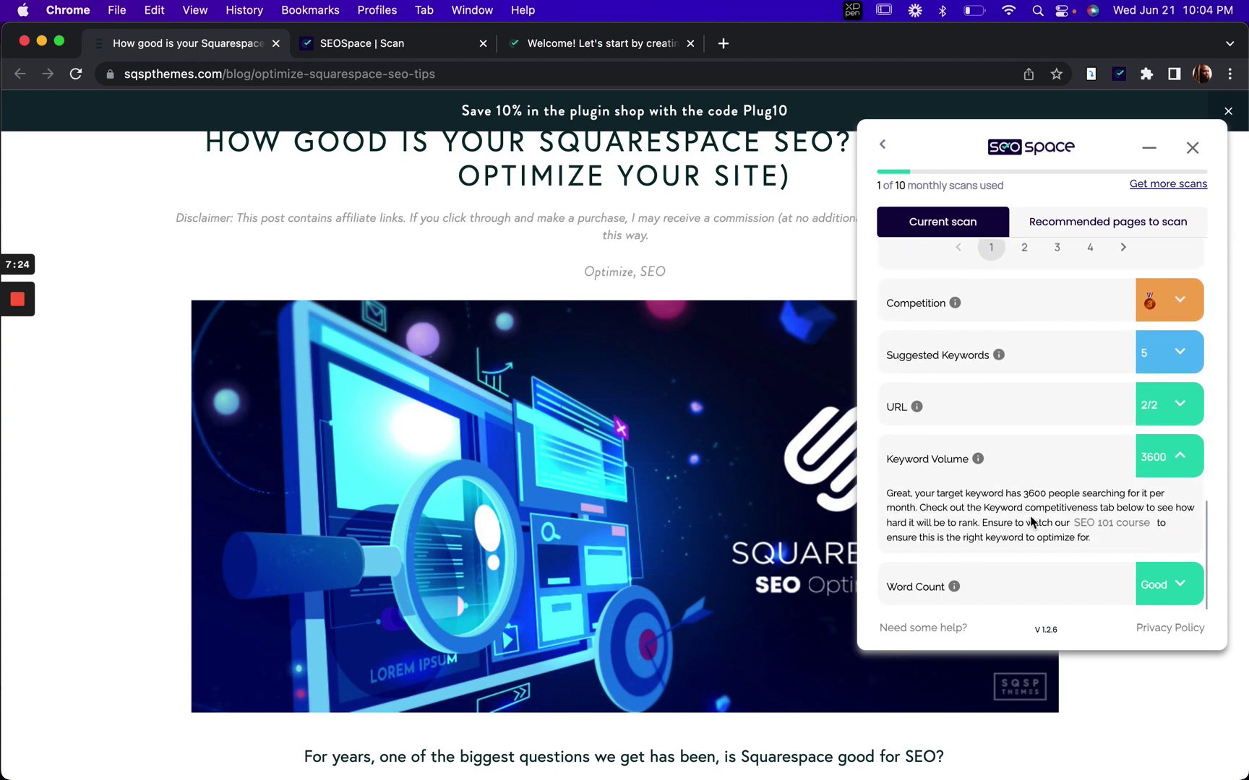
scroll(1033, 522, "down", 1)
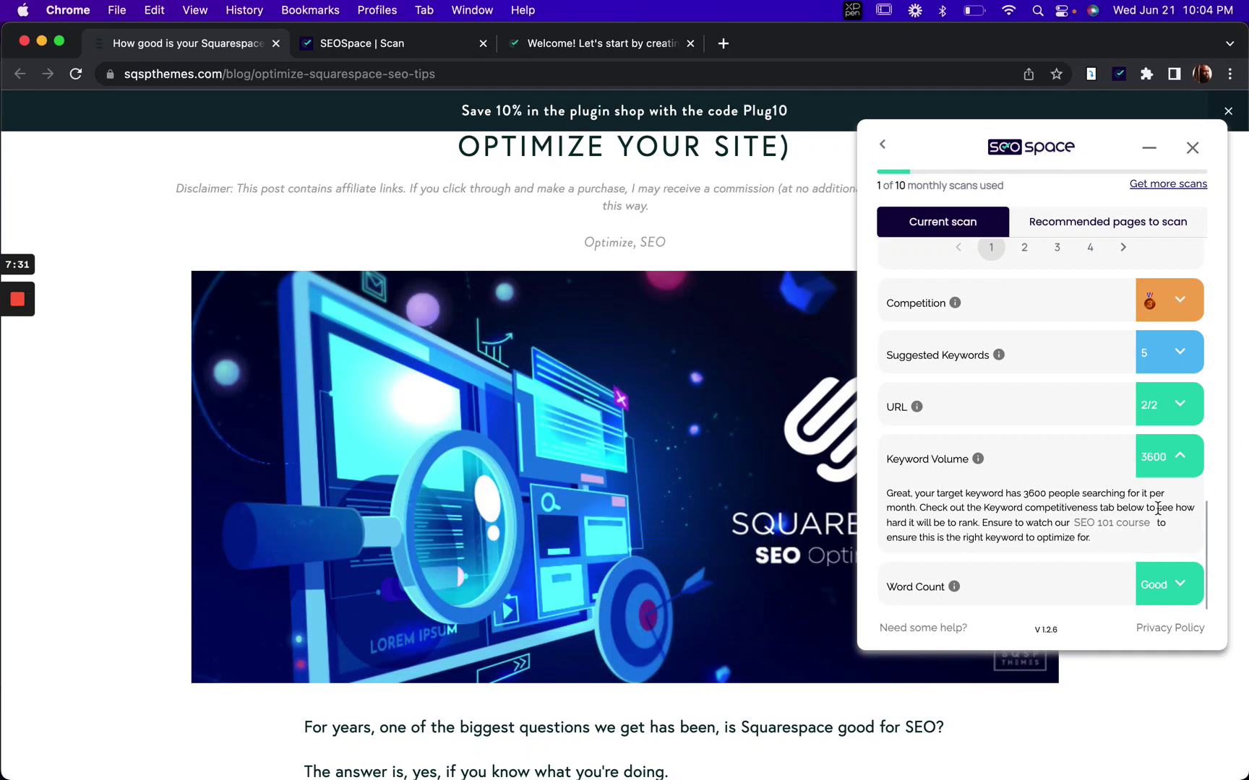
left_click(1175, 579)
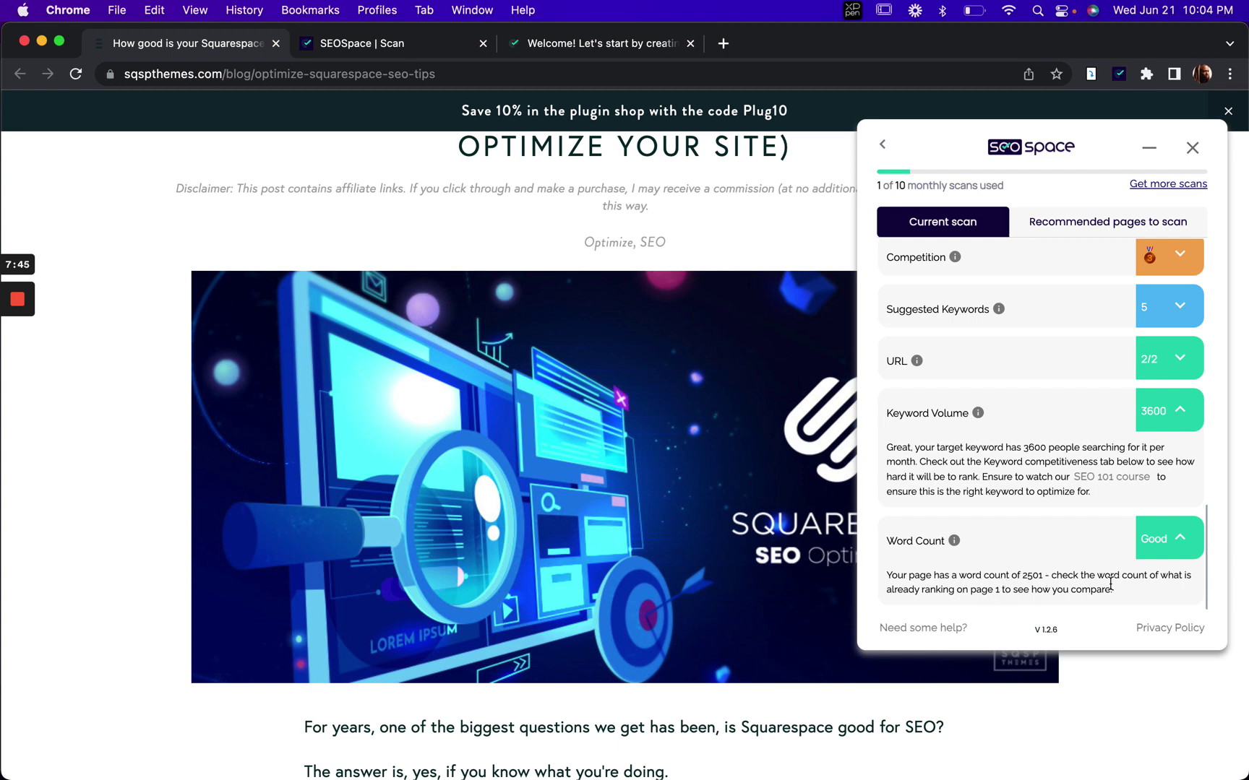
scroll(1060, 575, "down", 1)
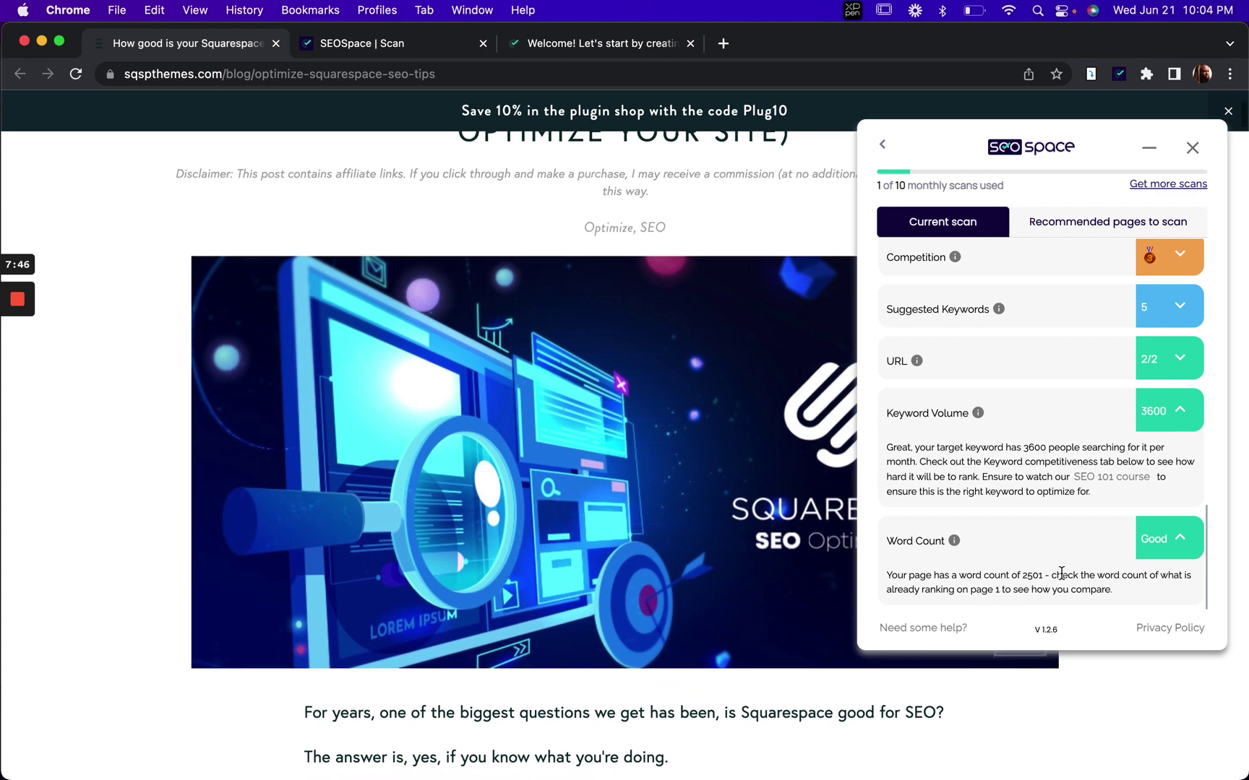
left_click(1194, 552)
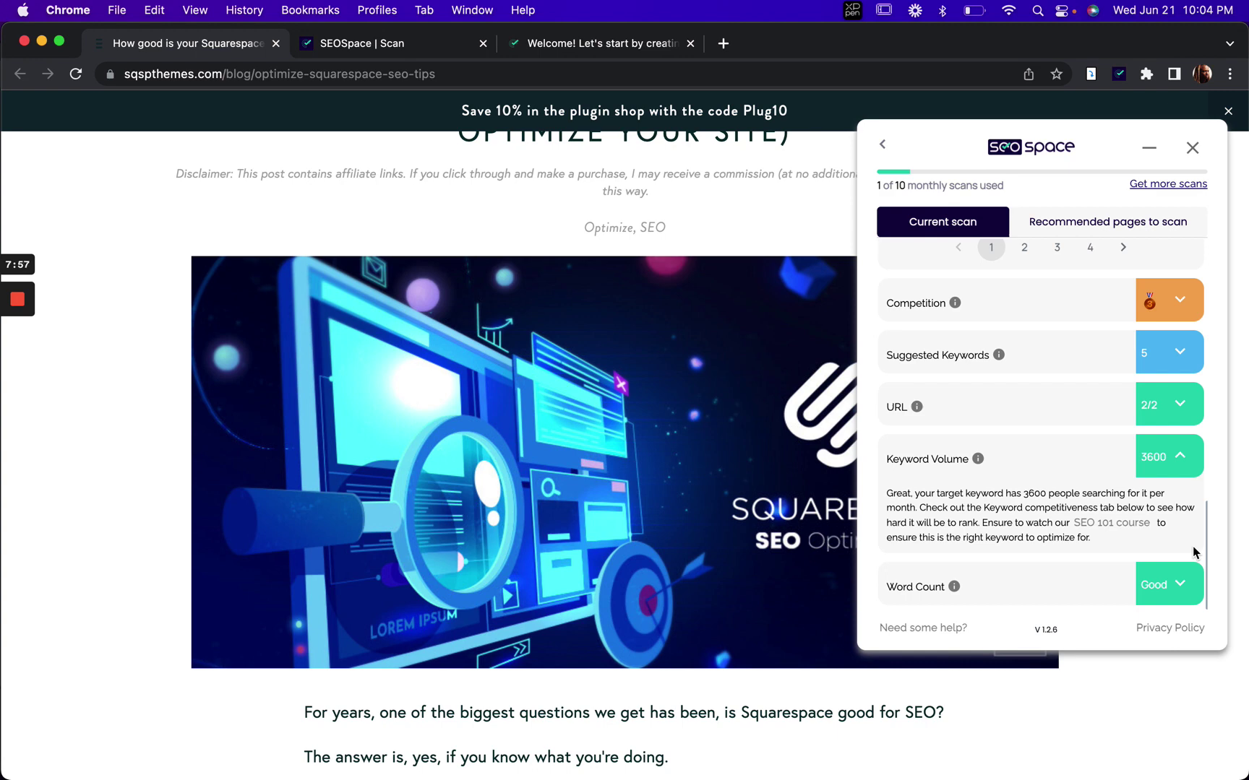
left_click(1180, 461)
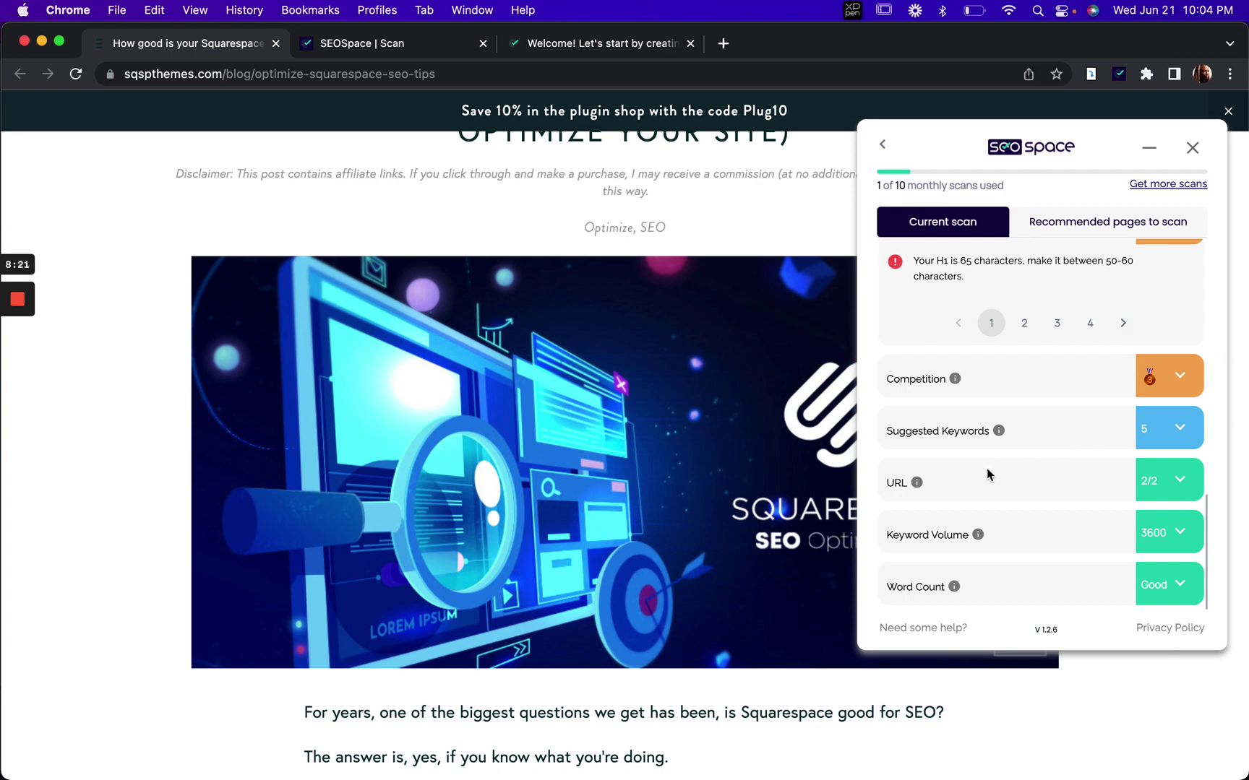
- Collapse the Meta Description and Heading/H1 suggestions that are still expanded
scroll(988, 474, "up", 3)
scroll(988, 474, "up", 4)
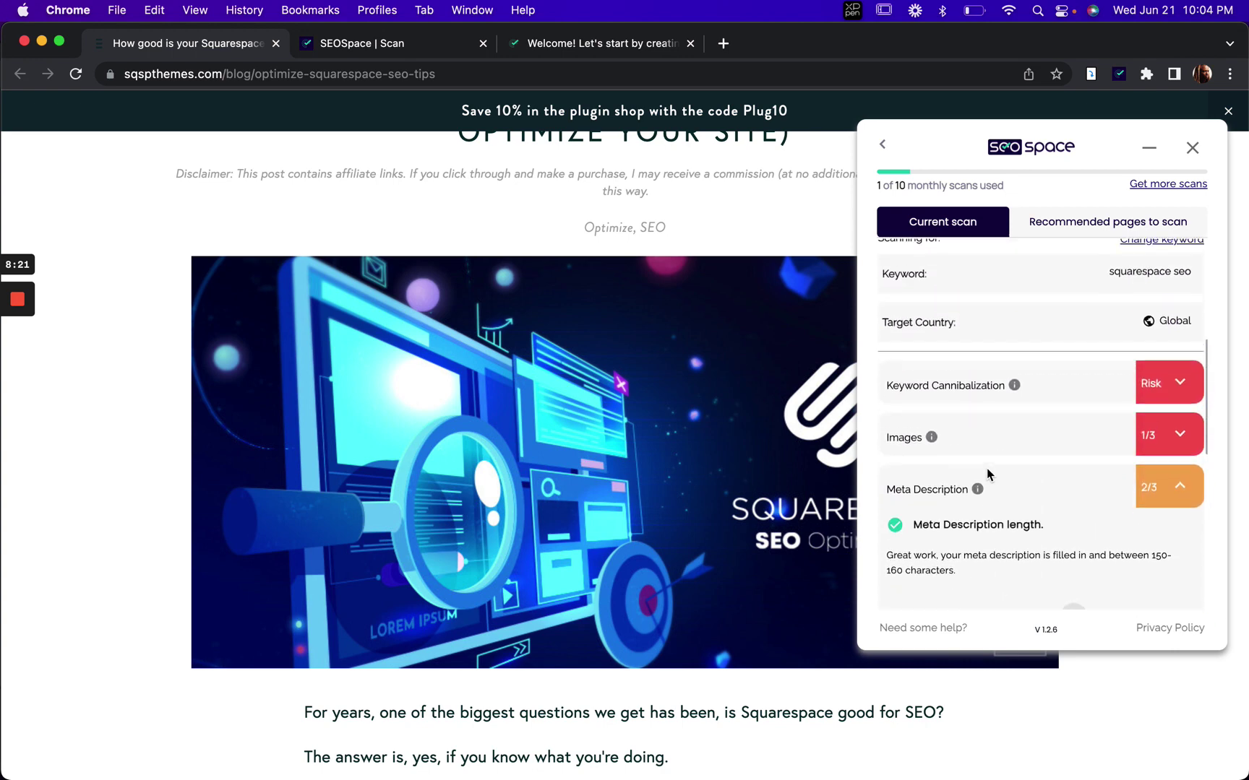
left_click(1180, 508)
scroll(1139, 541, "down", 3)
left_click(1135, 533)
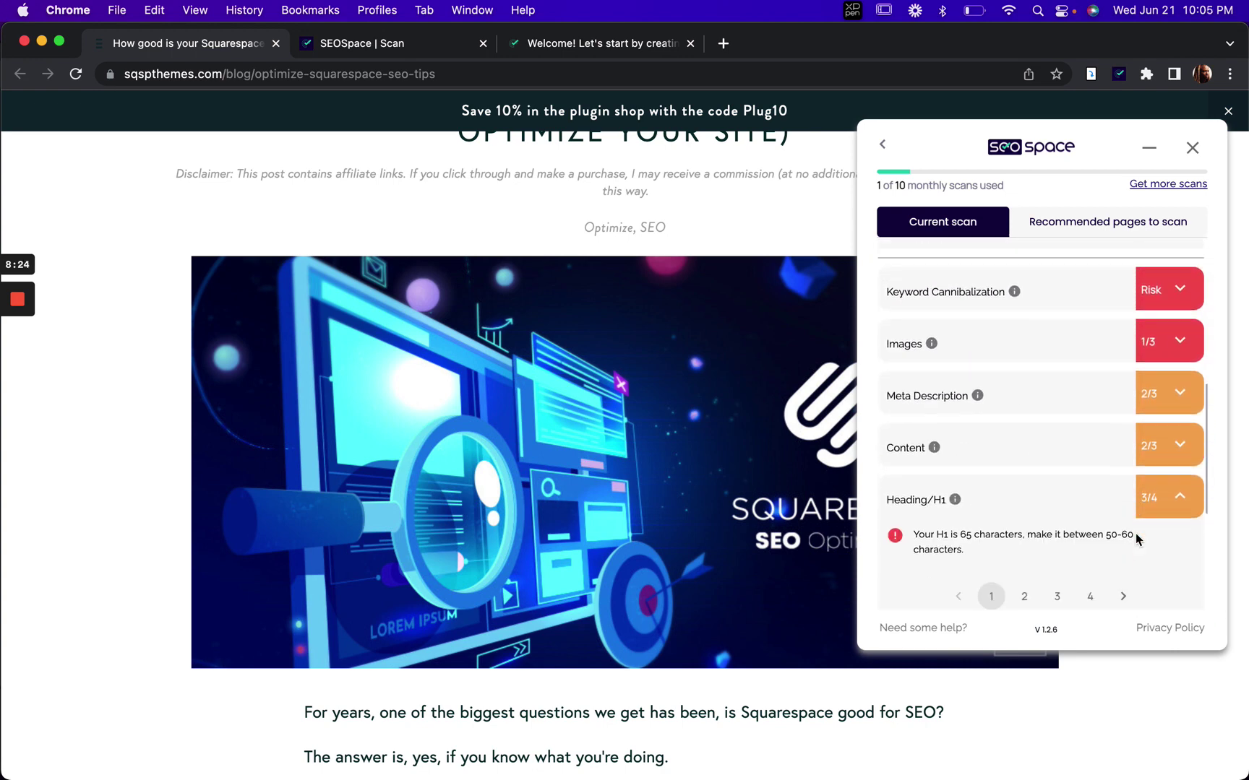
left_click(1179, 418)
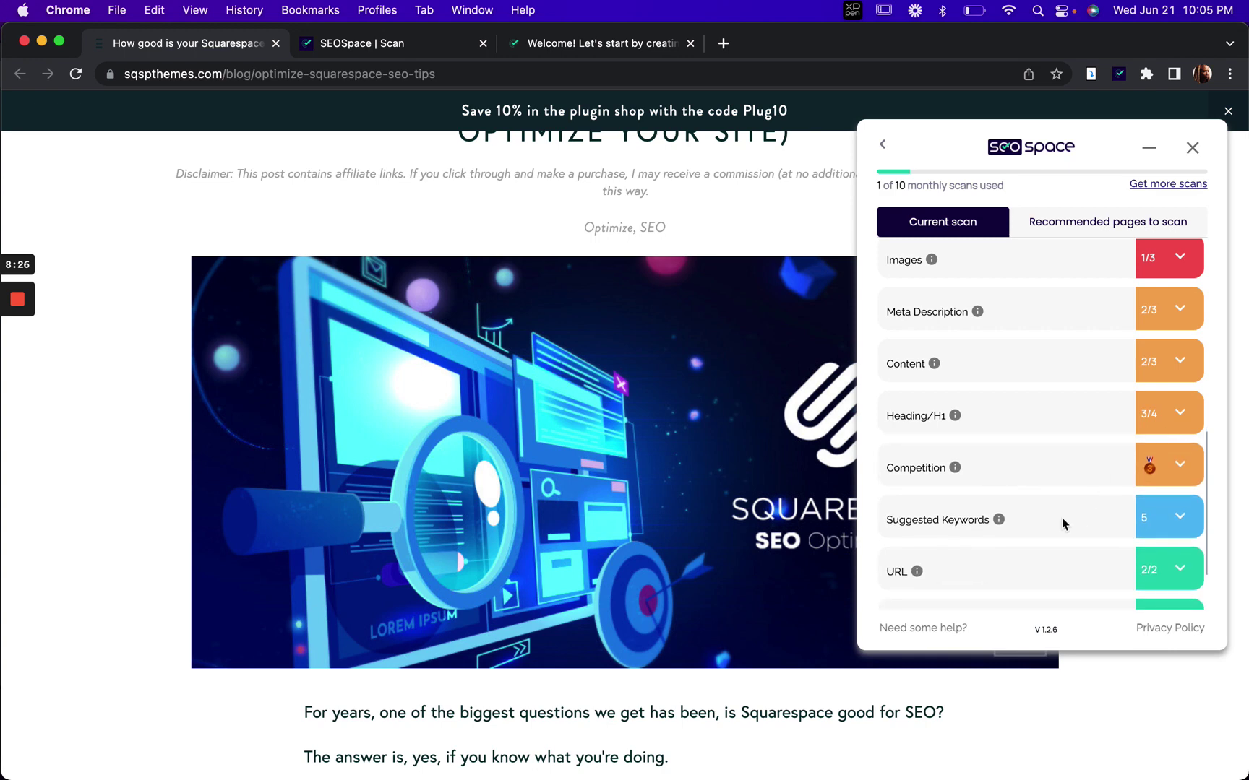
- Look over the current scan's overall score and the full list of premium suggestions
scroll(1062, 517, "up", 1)
scroll(1062, 517, "up", 5)
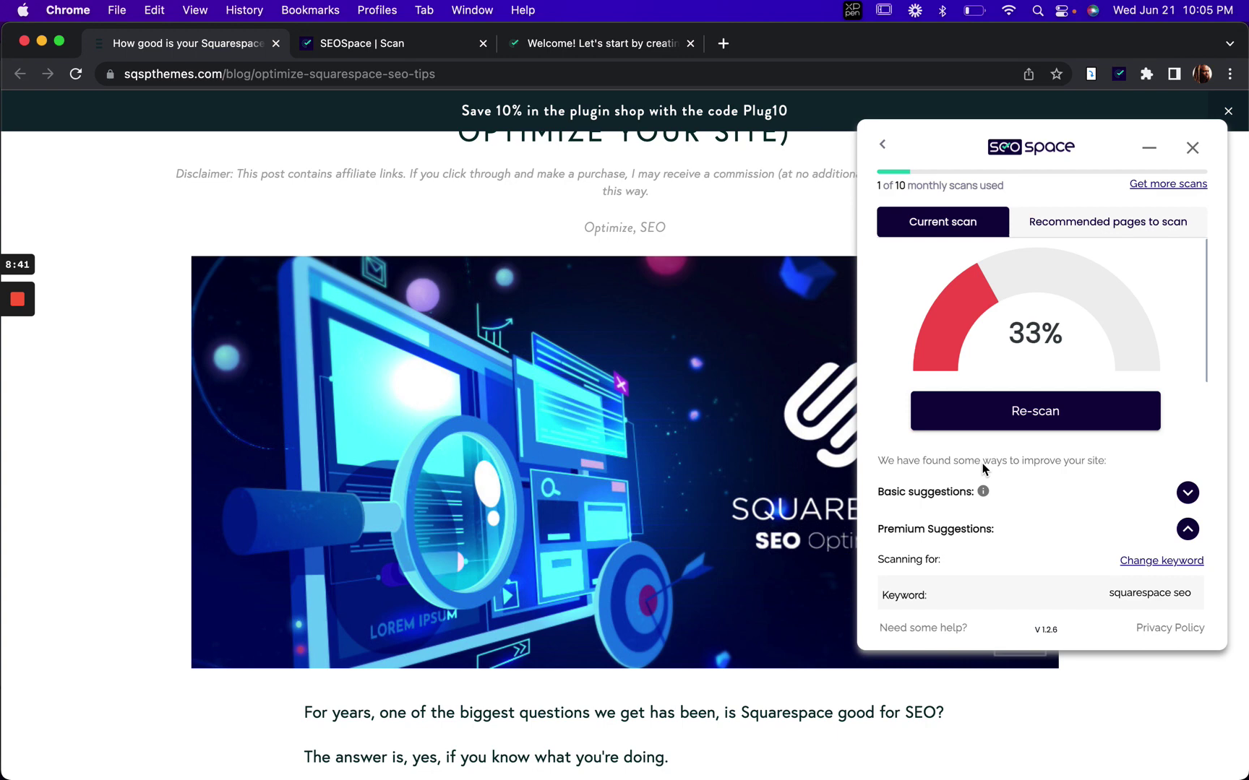
scroll(983, 469, "down", 5)
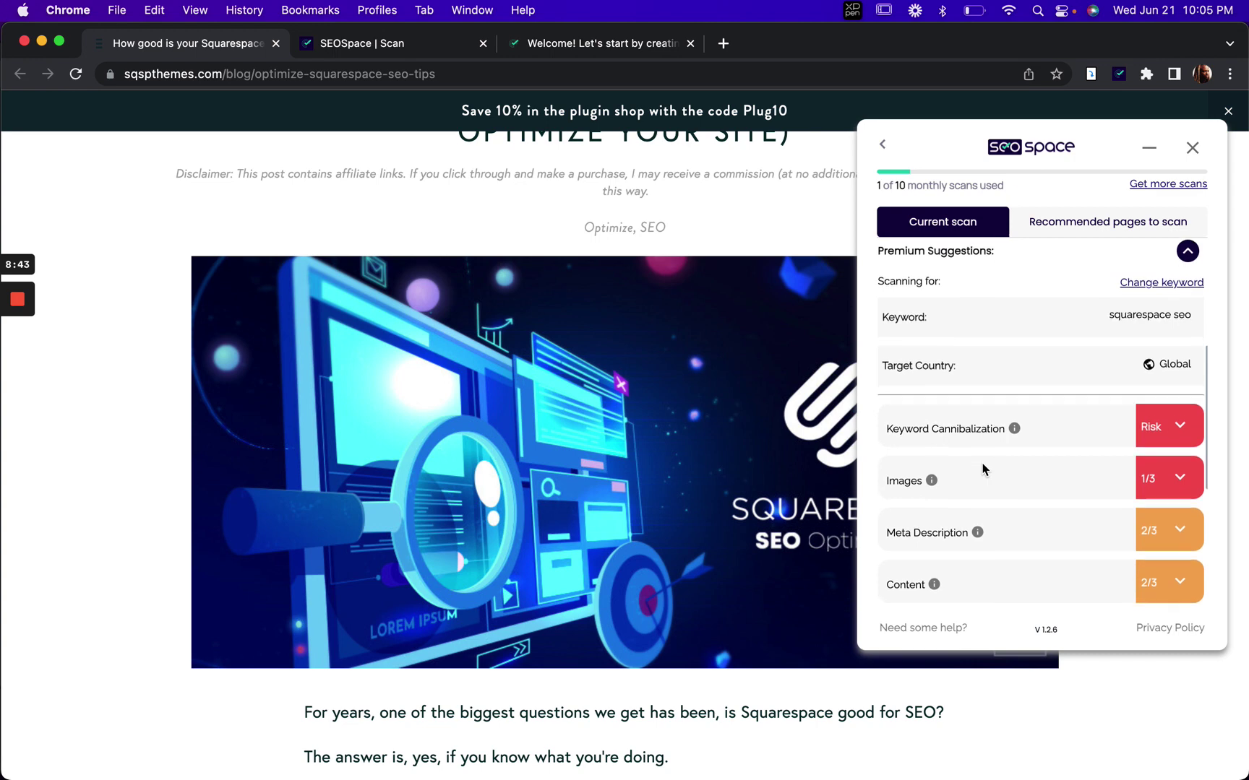
scroll(983, 468, "down", 10)
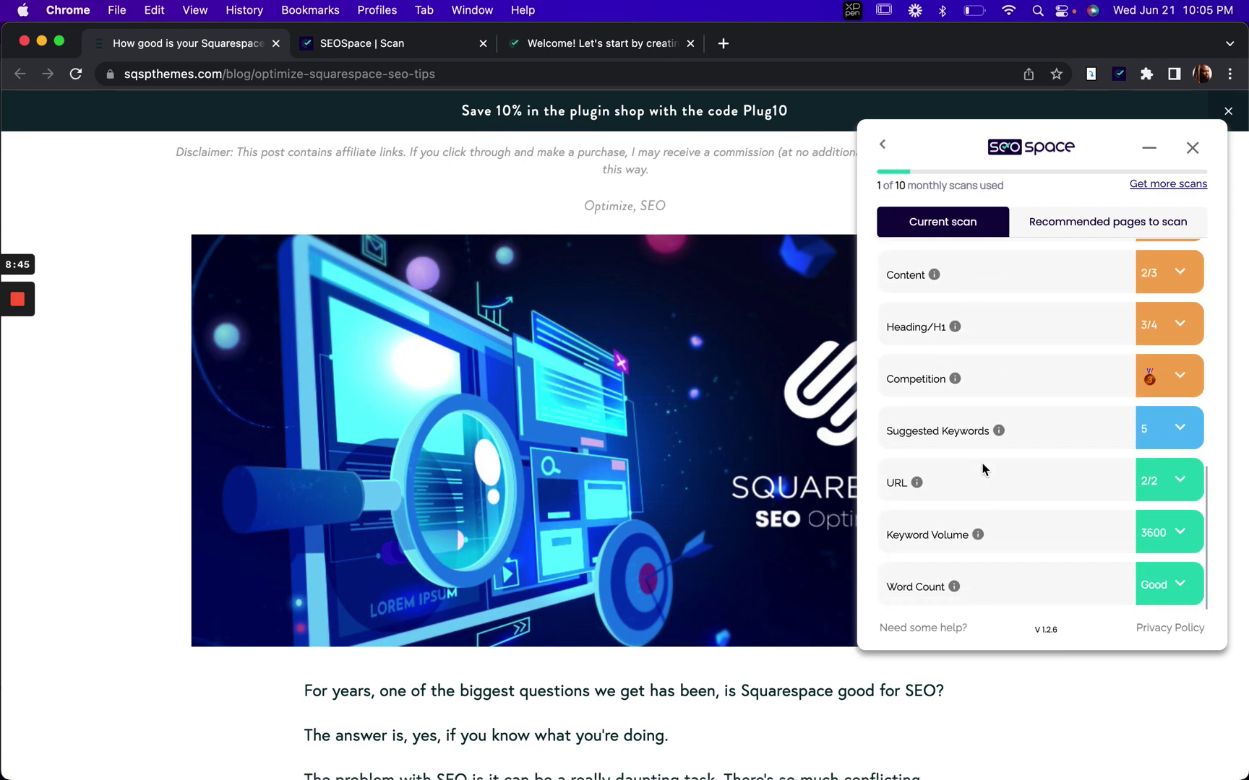
scroll(983, 468, "up", 15)
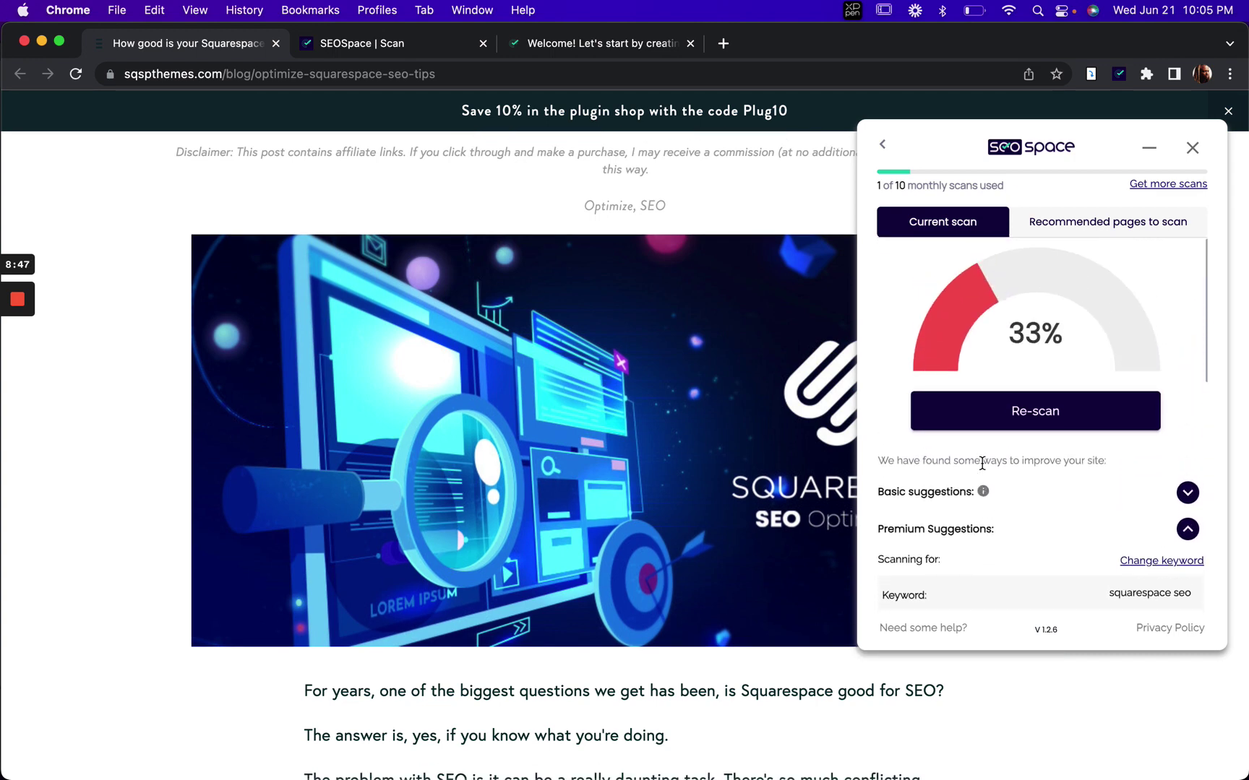